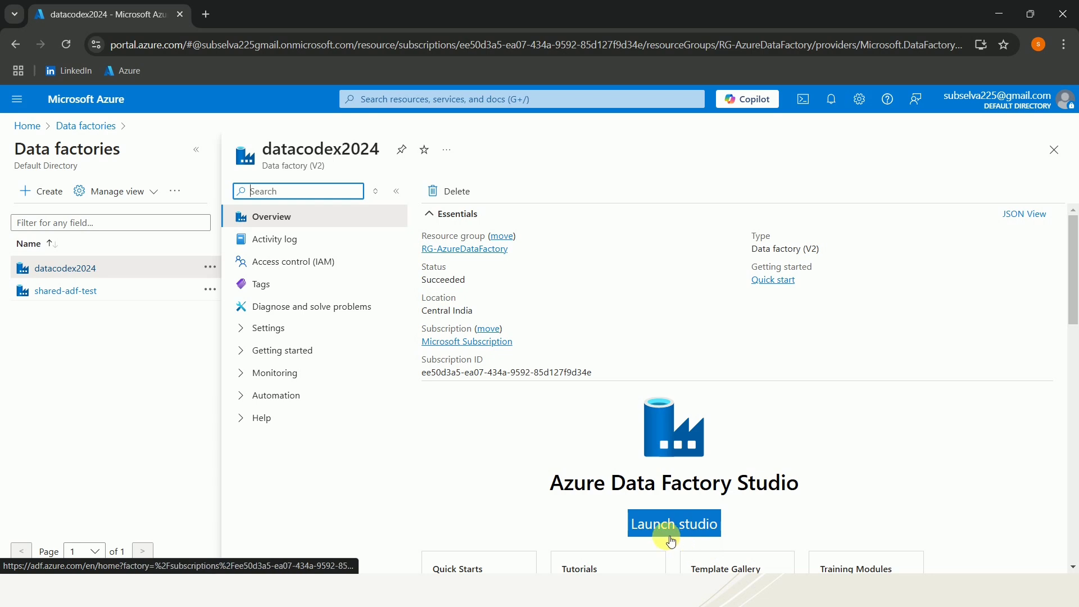
- Launch Azure Data Factory Studio for datacodex2024 and expand the General pipelines folder in the authoring workspace
click(669, 533)
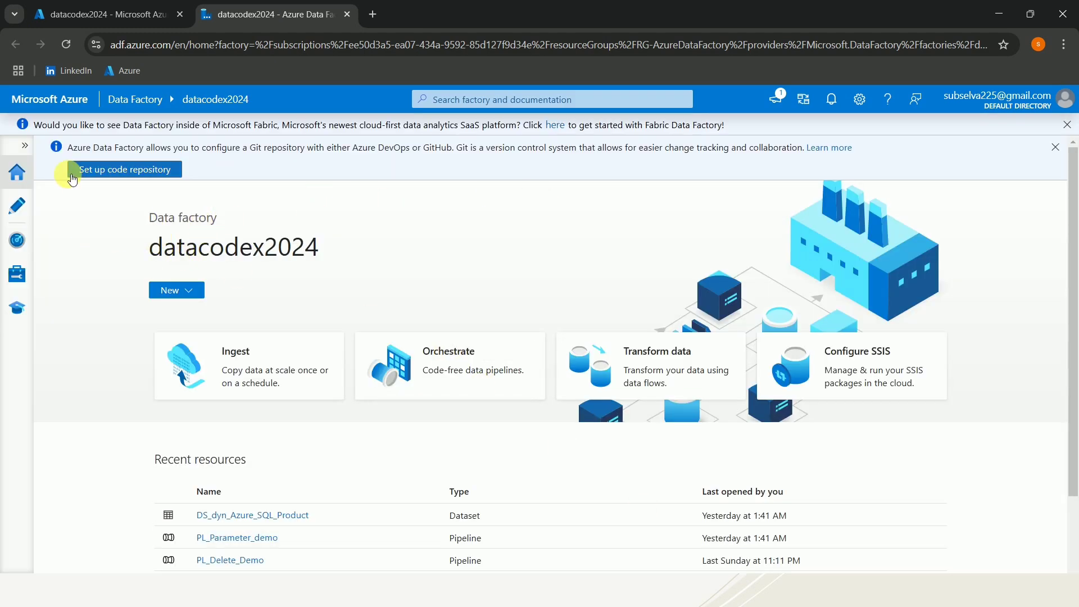
click(29, 219)
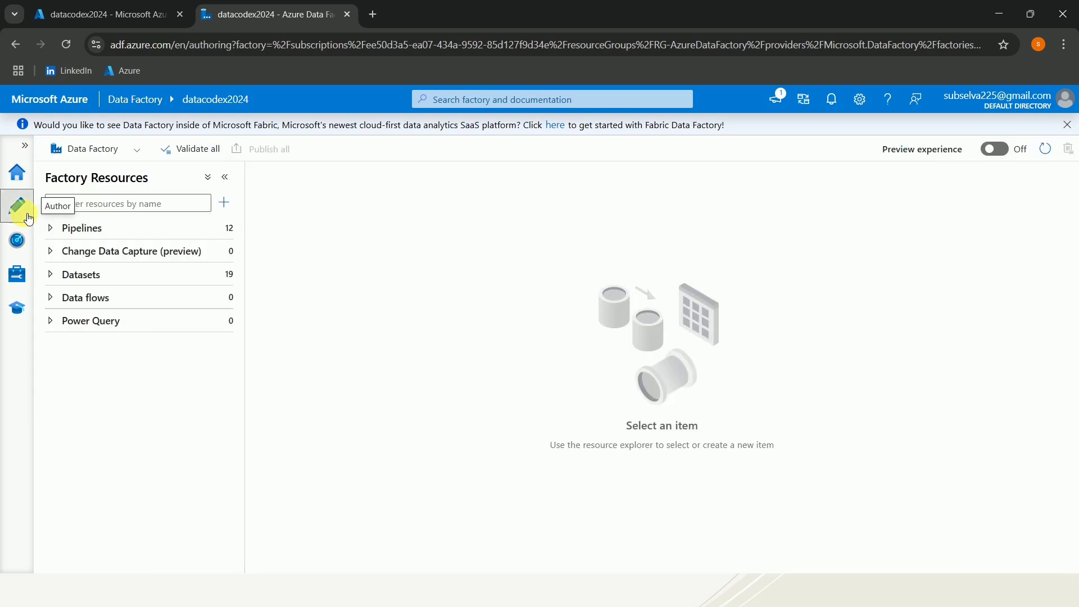
click(56, 231)
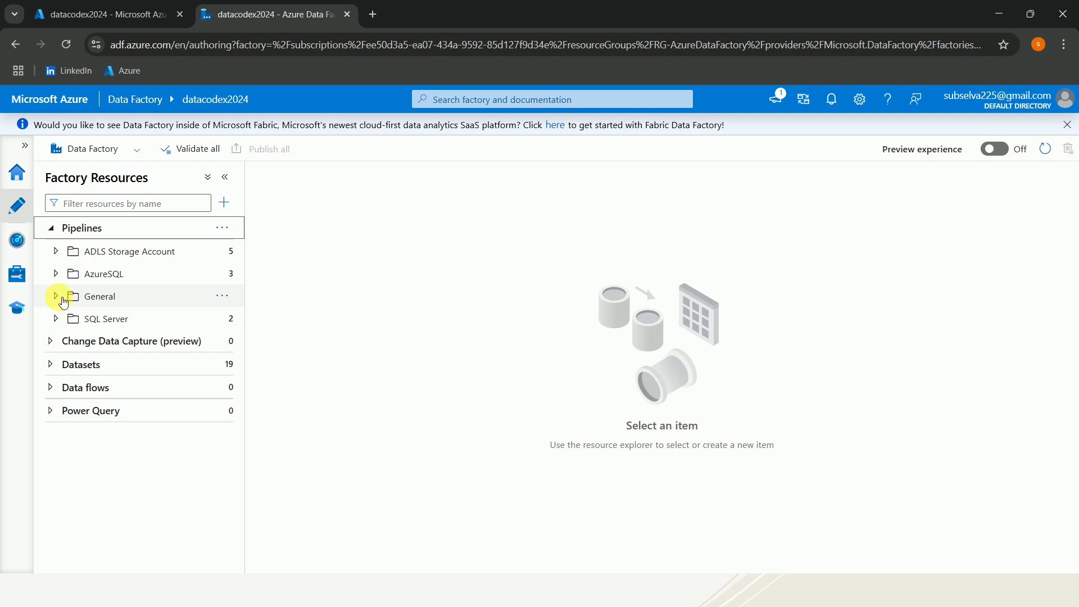
click(63, 301)
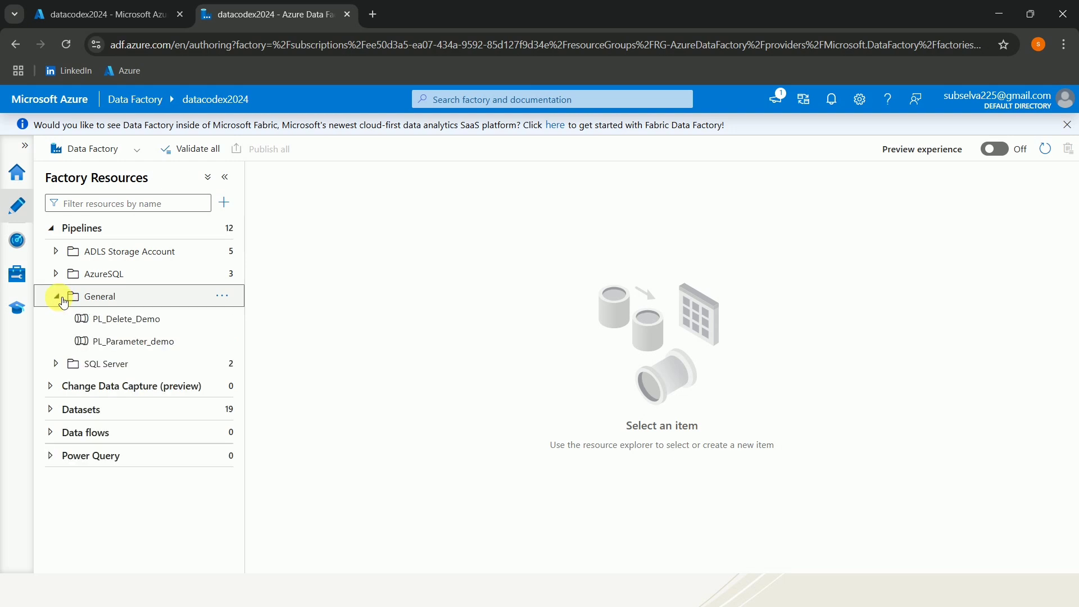
- Create a new pipeline in the General folder and name it PL_Exec_pip_demo
click(222, 297)
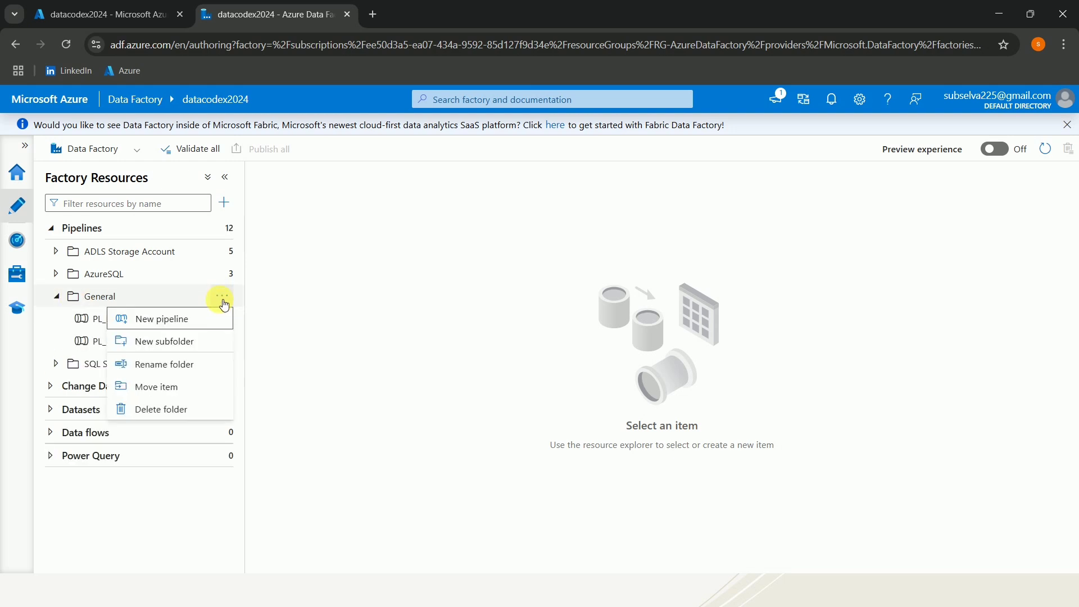
click(147, 327)
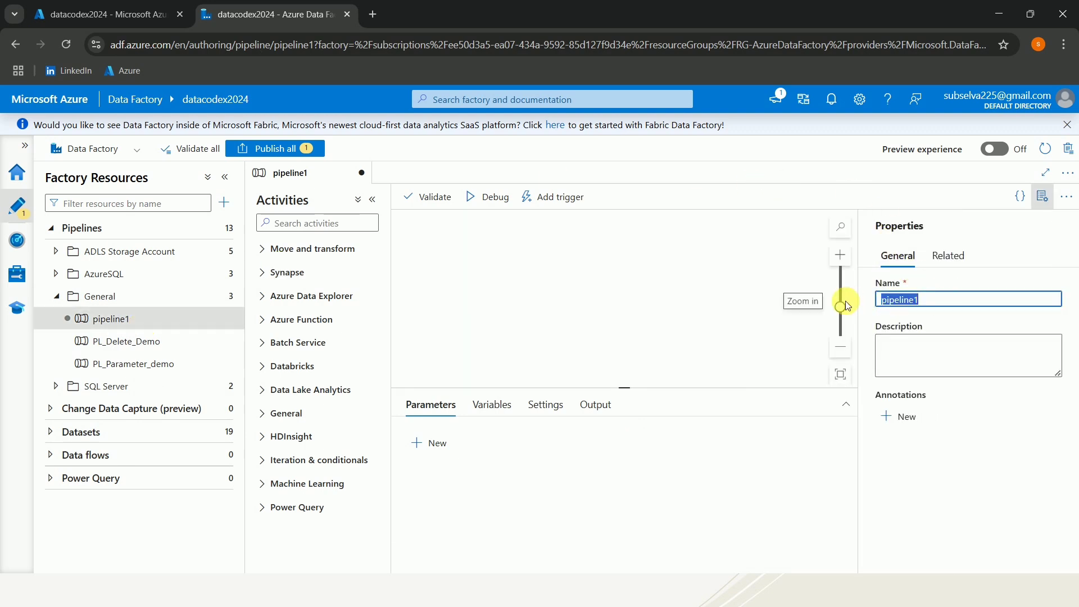
text(PL)
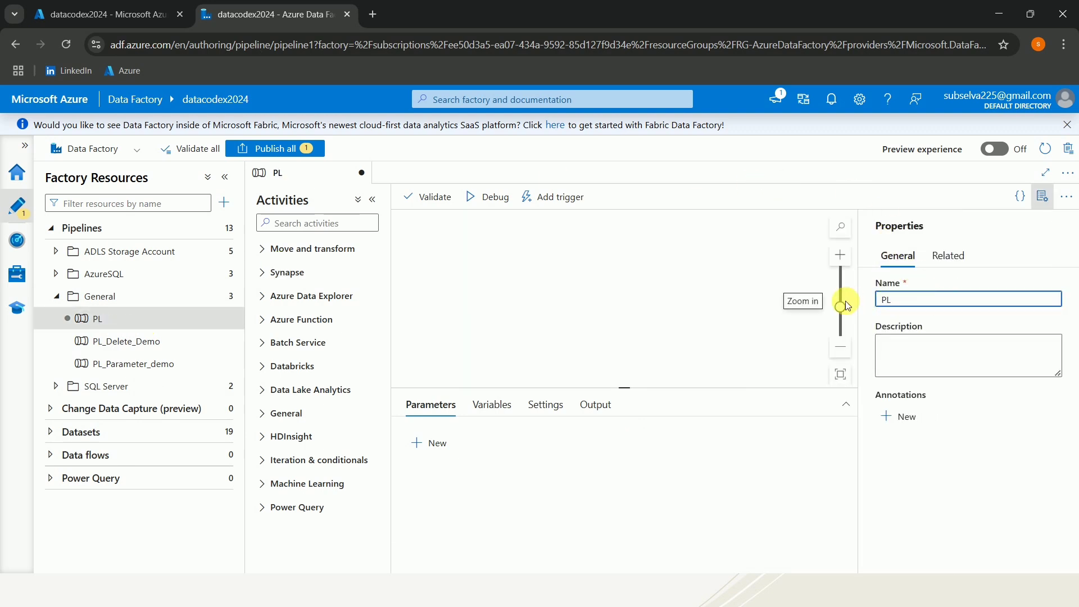
text(_Exec_pip_)
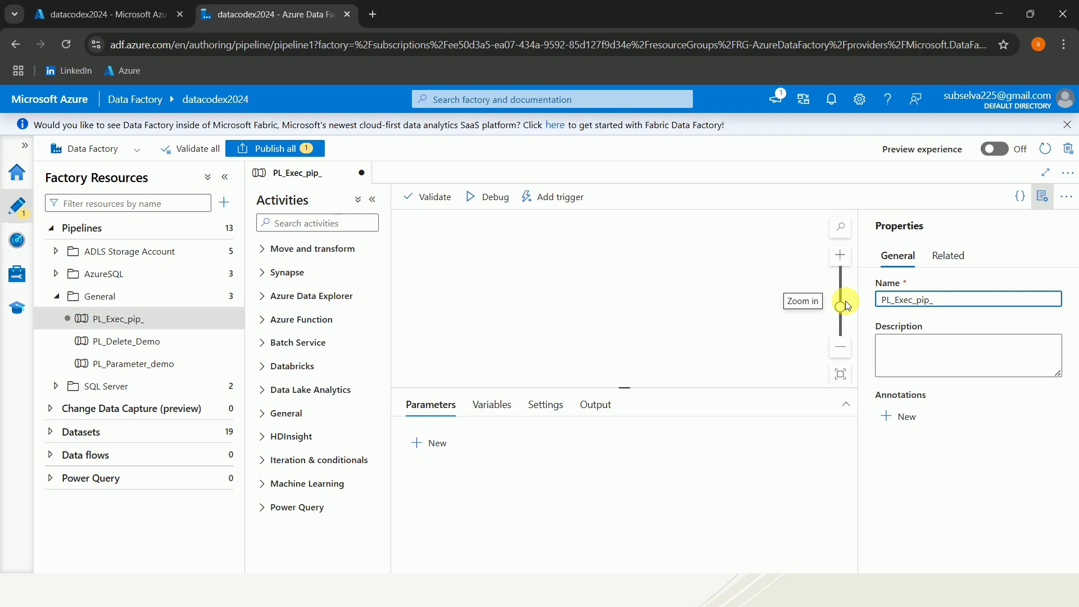
text(demo)
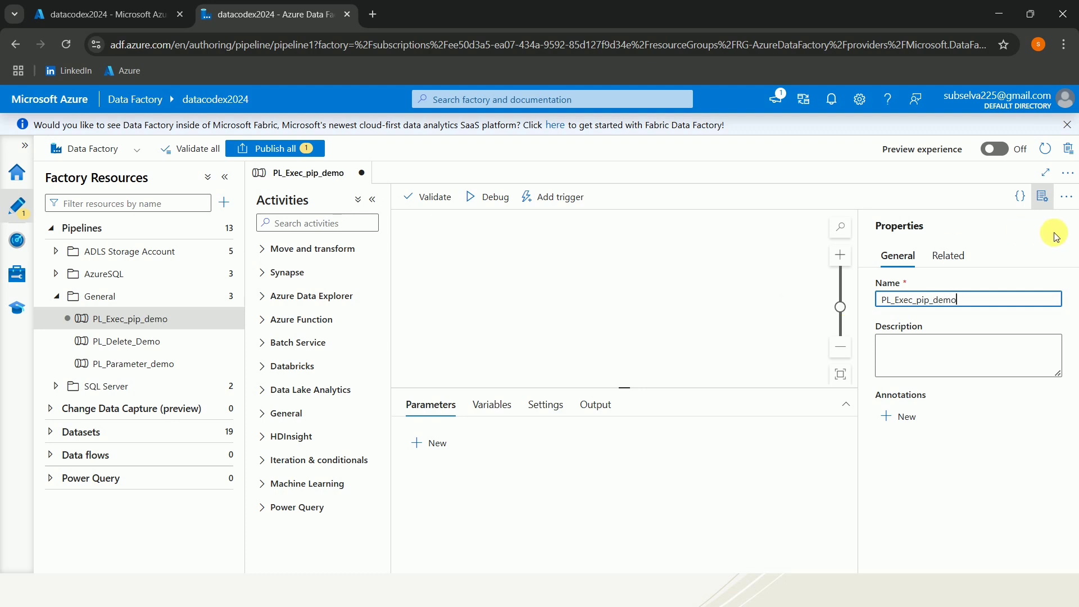
click(1047, 205)
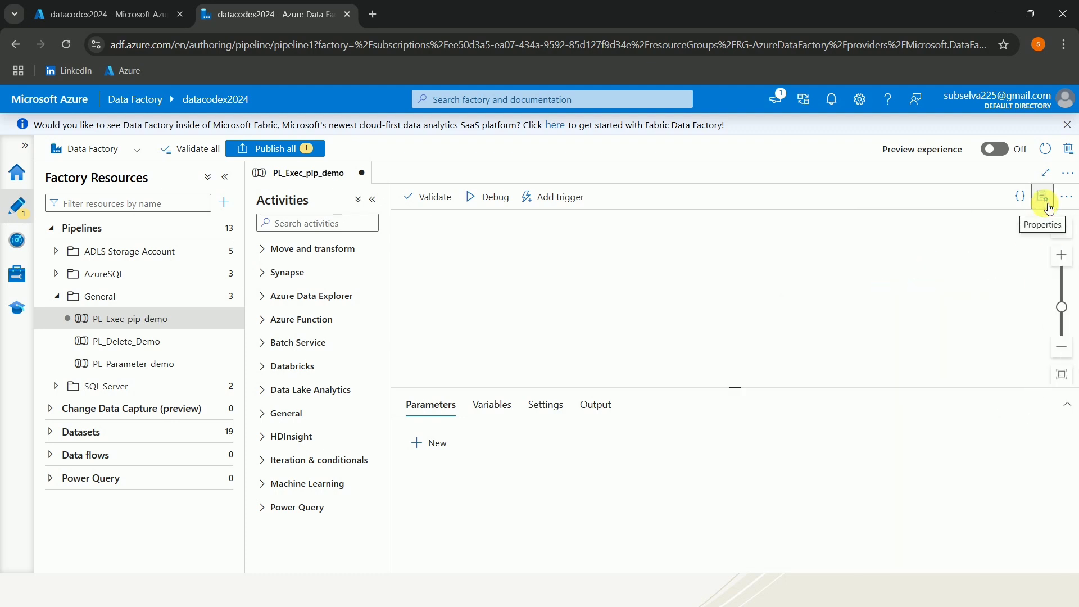
- Add a Delete activity to the pipeline canvas and name it "Delete existing file"
click(571, 284)
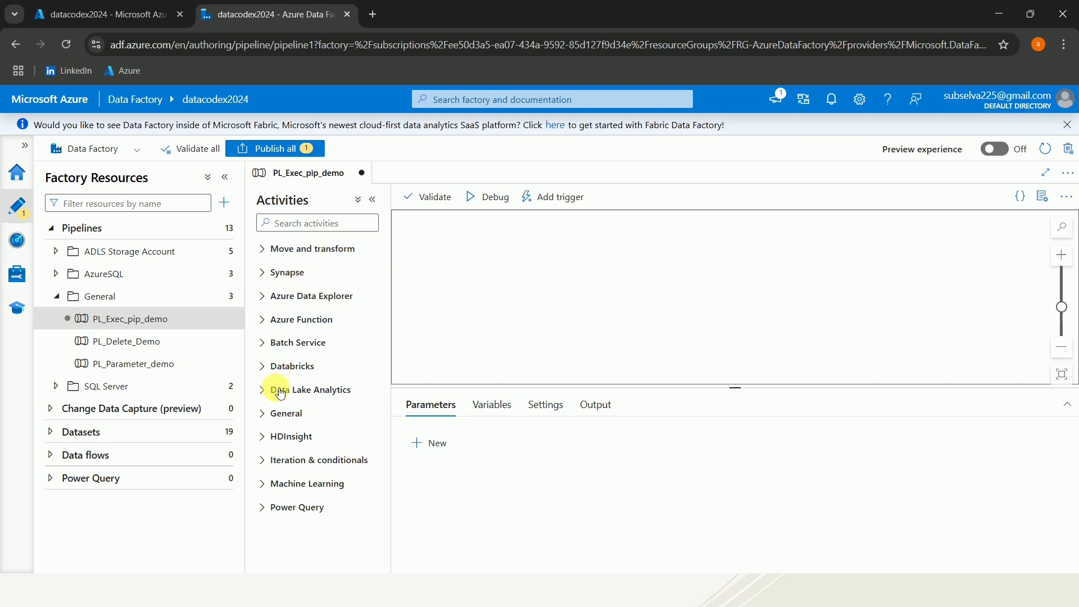
click(269, 414)
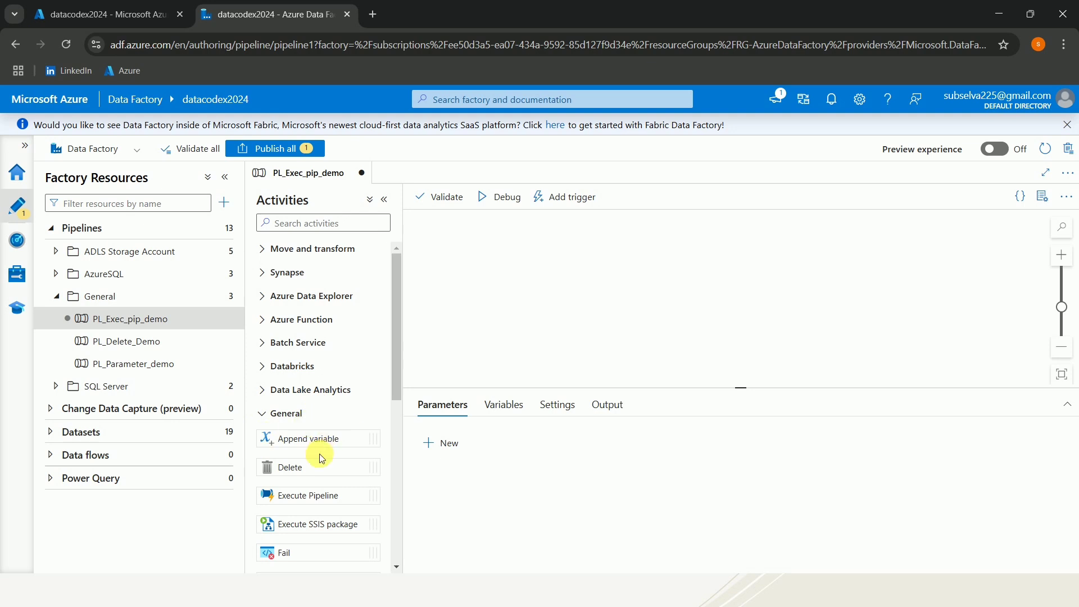
drag(310, 476, 561, 284)
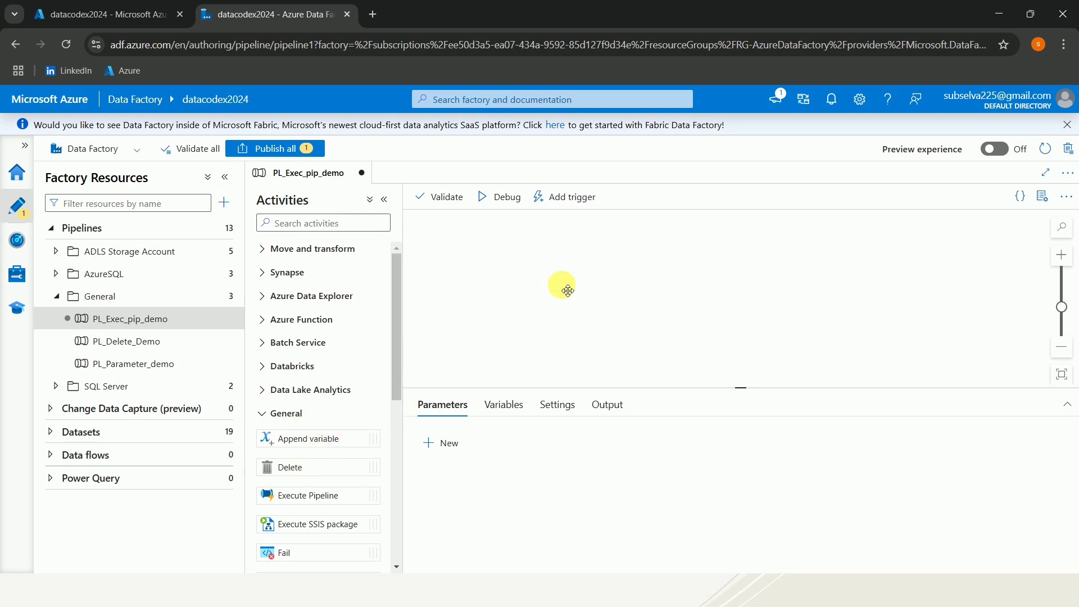
click(269, 415)
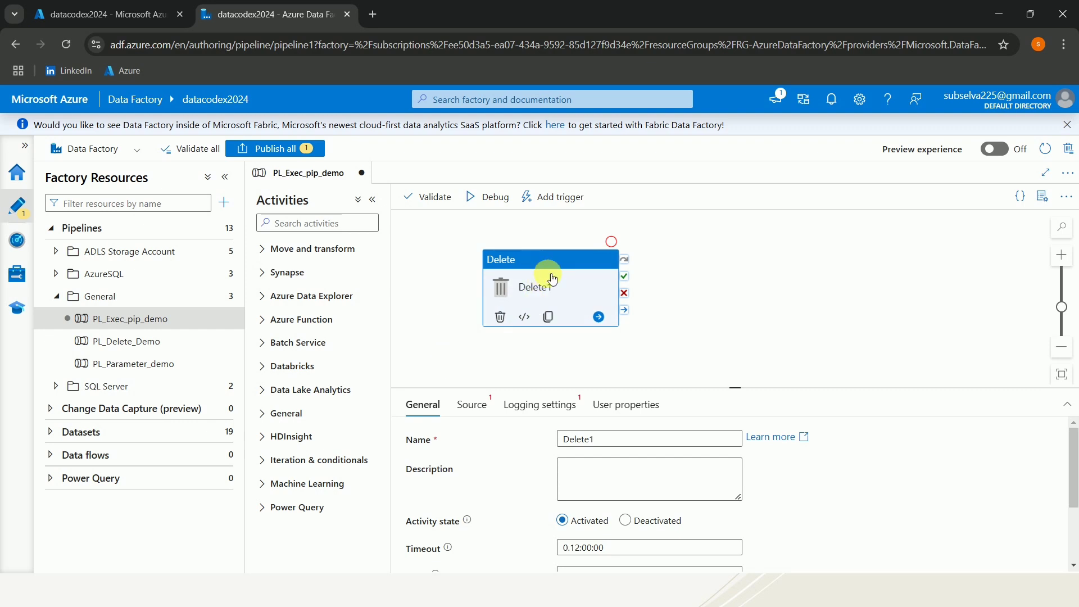
click(611, 446)
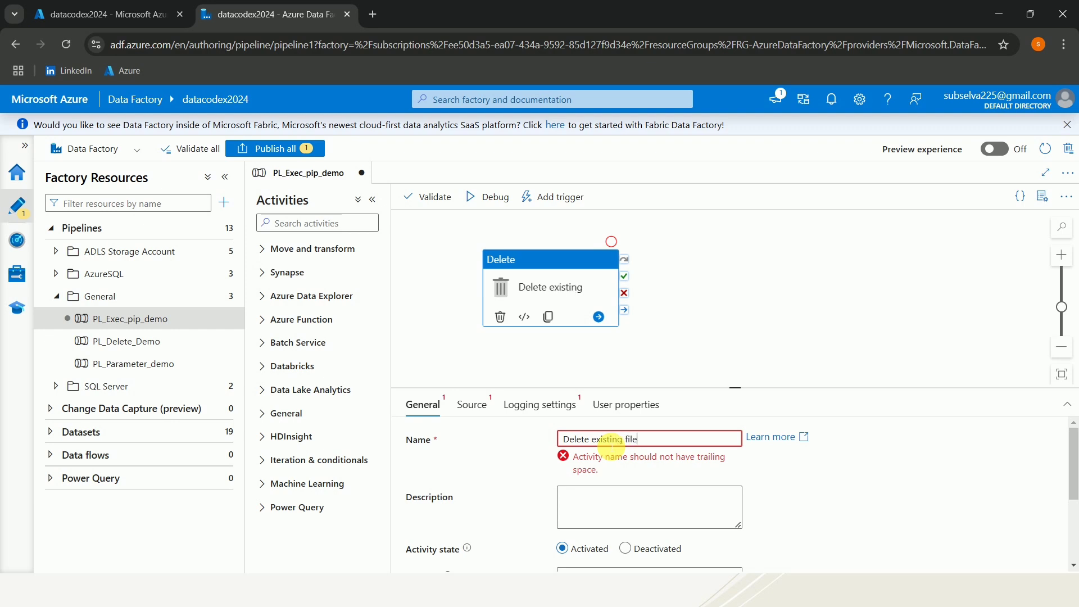
- Set the Delete activity's source dataset to DS_SalesLT_Product_CSV
click(492, 405)
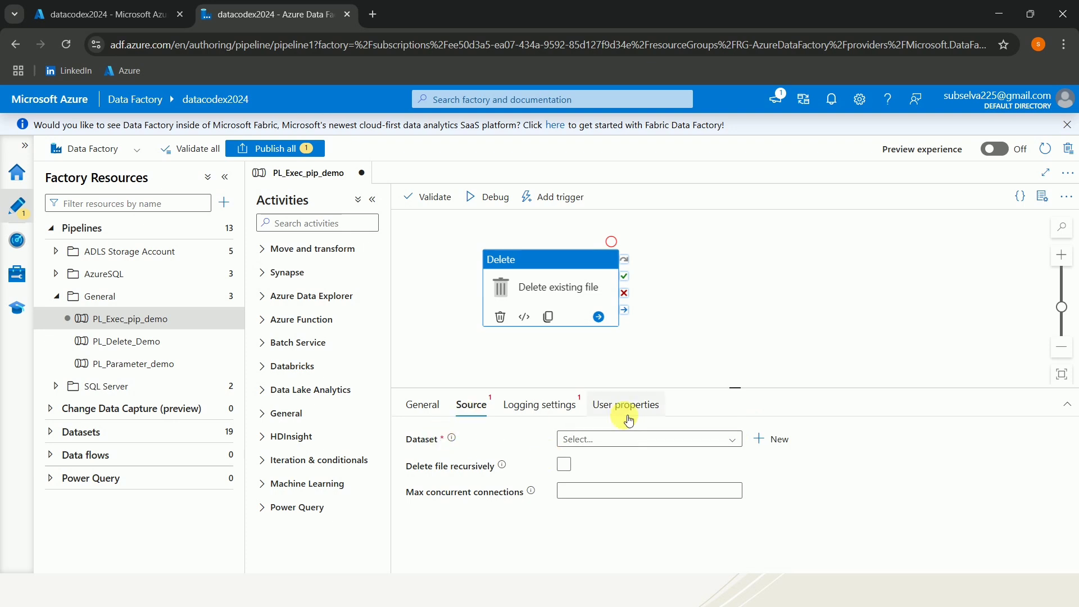
click(732, 440)
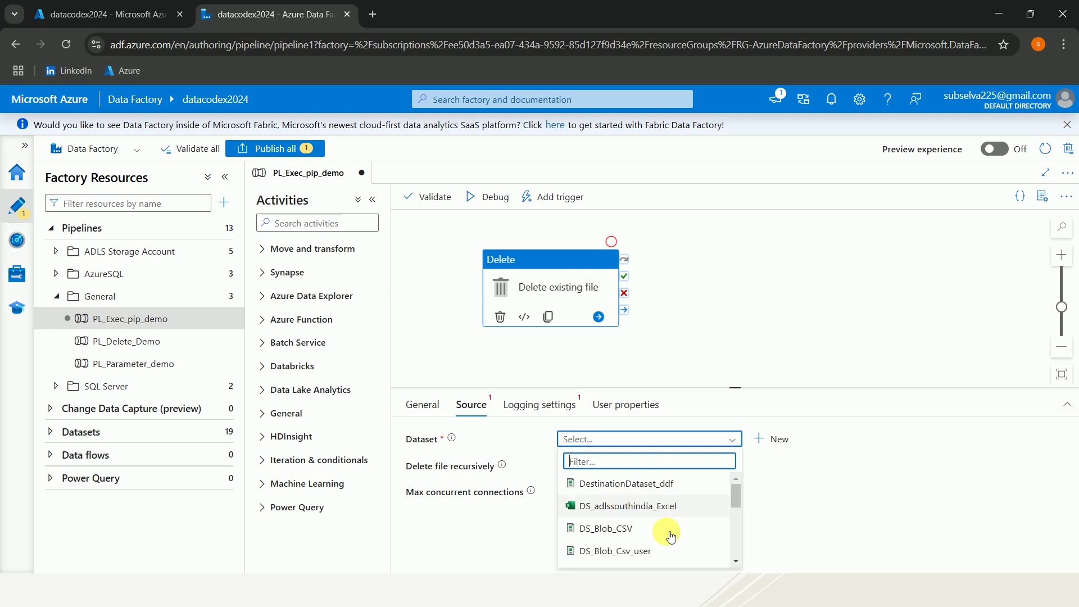
scroll(668, 540, down, 3)
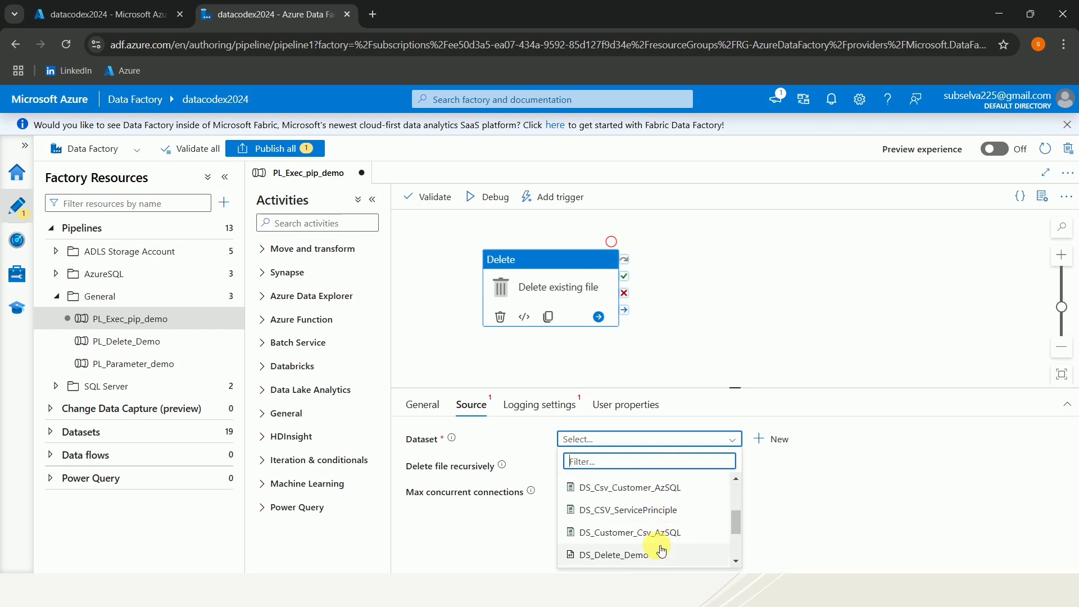
scroll(662, 550, down, 3)
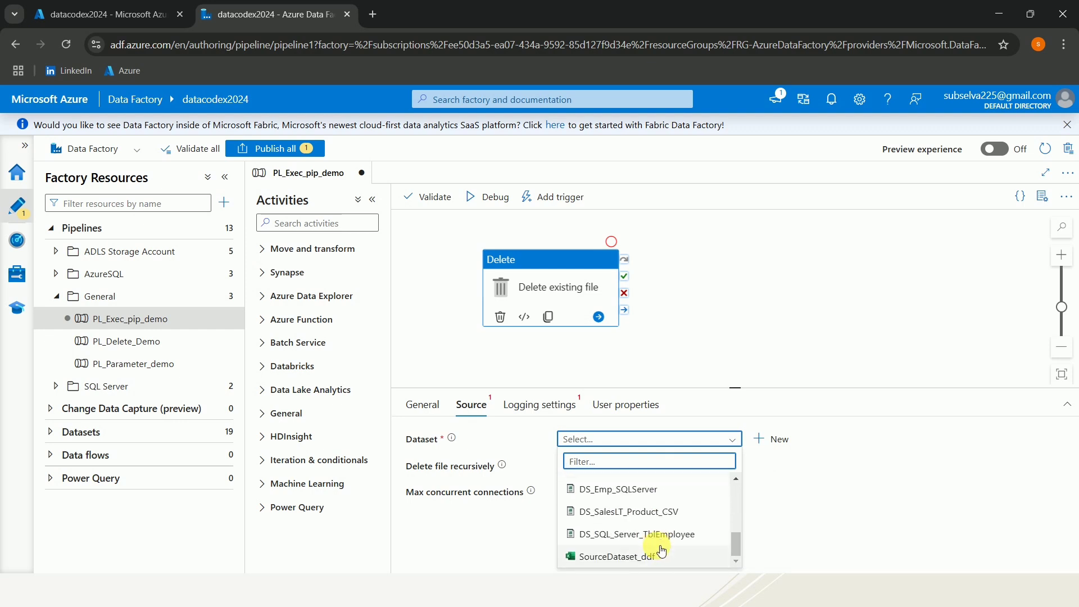
click(655, 512)
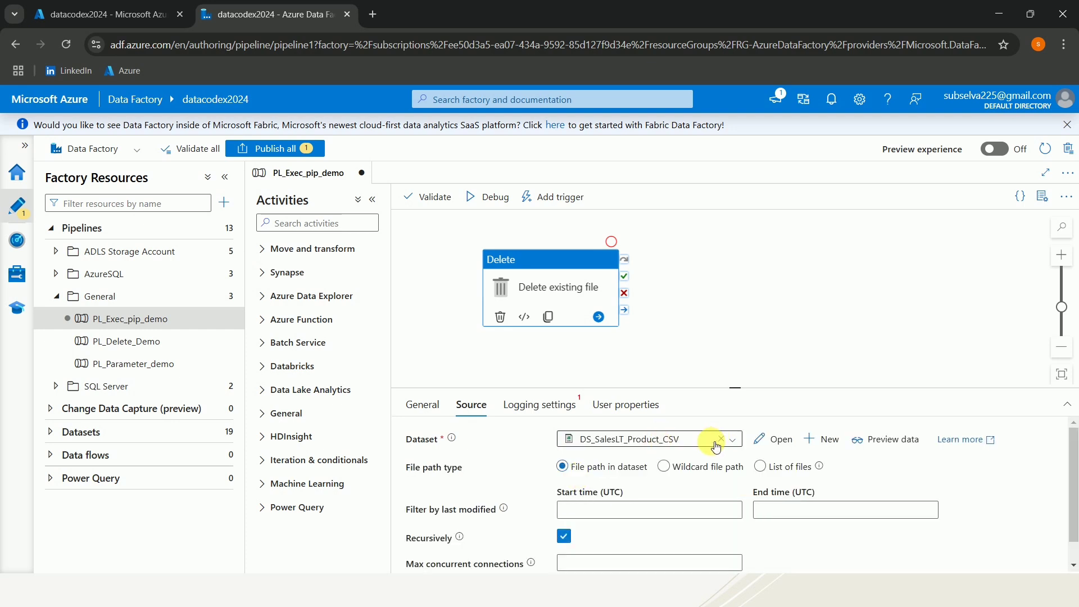
- Open the Delete activity's source dataset, check its file path, and return to the pipeline
click(786, 439)
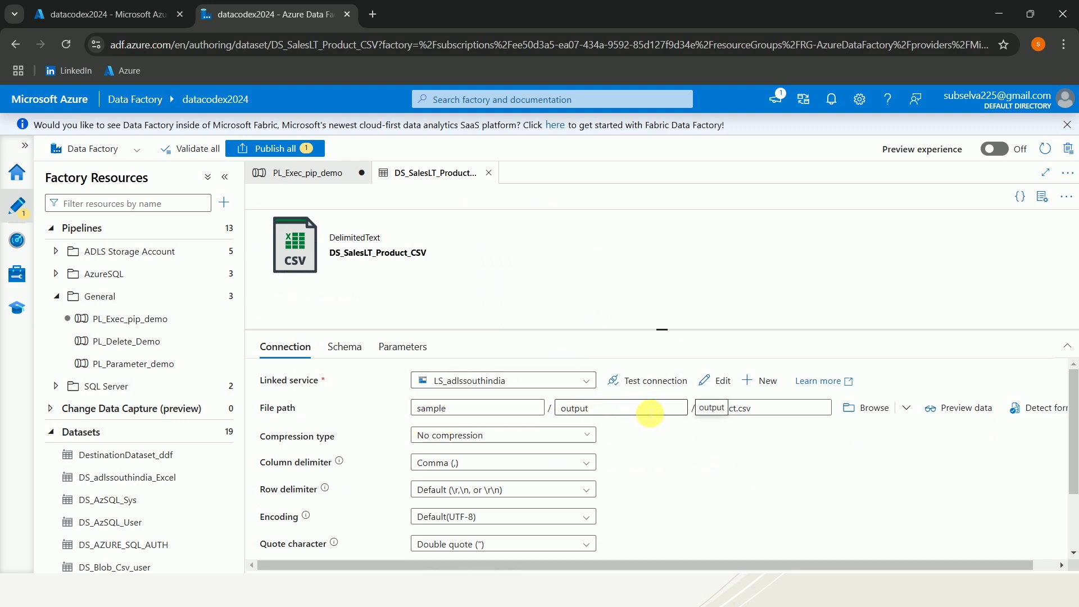
drag(790, 416, 691, 415)
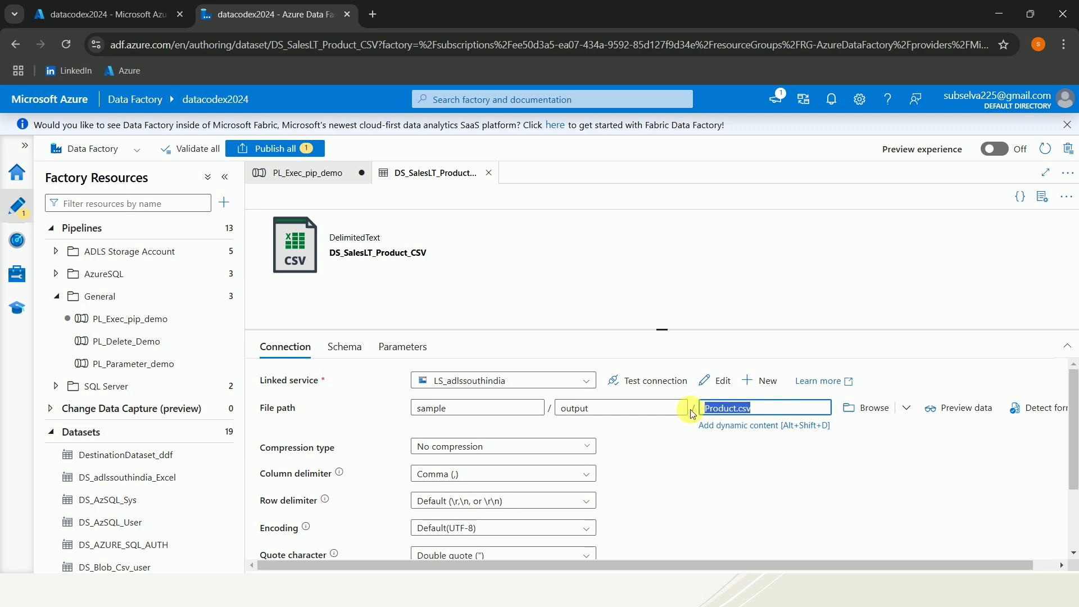
click(729, 473)
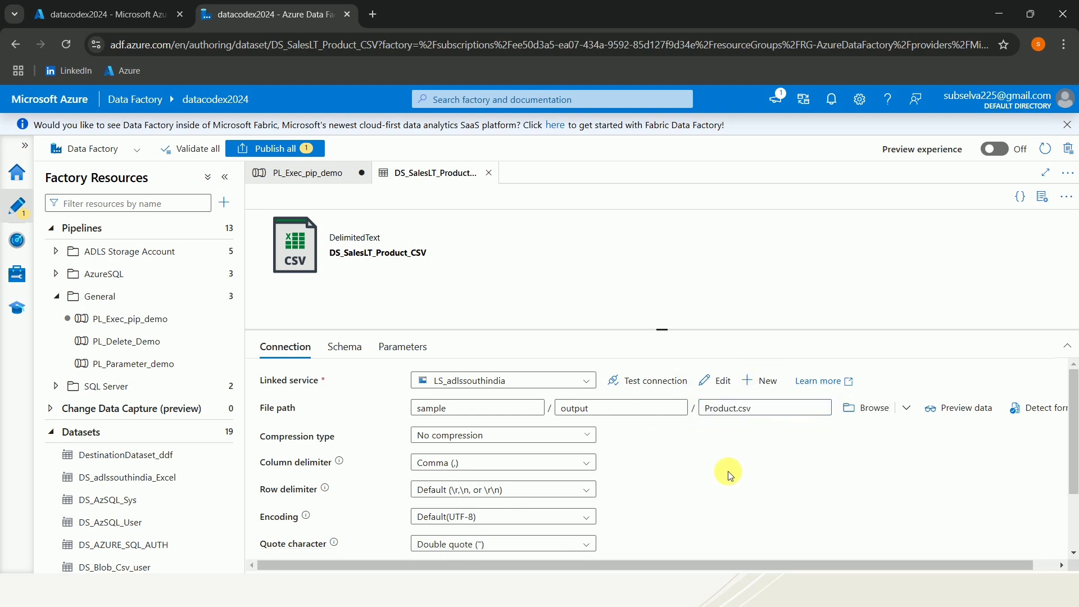
click(487, 173)
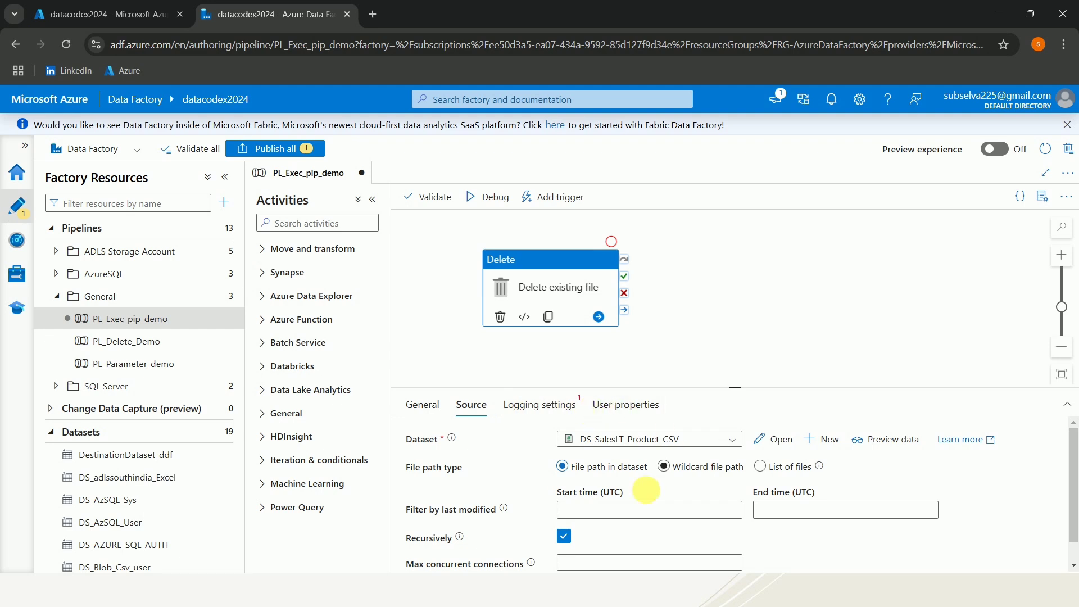
- Disable logging for the "Delete existing file" activity
click(542, 406)
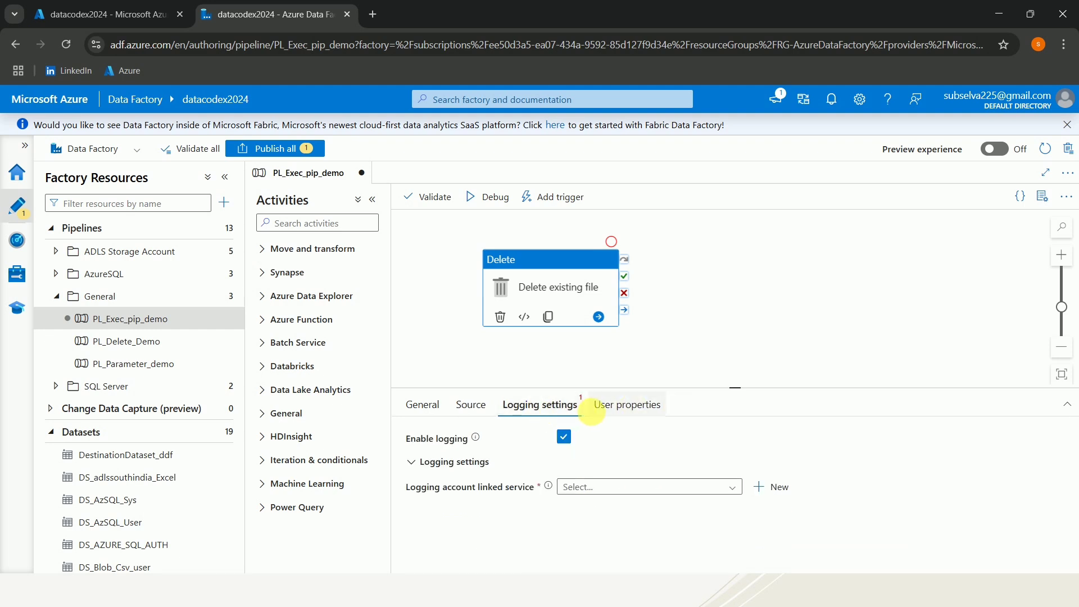
click(574, 445)
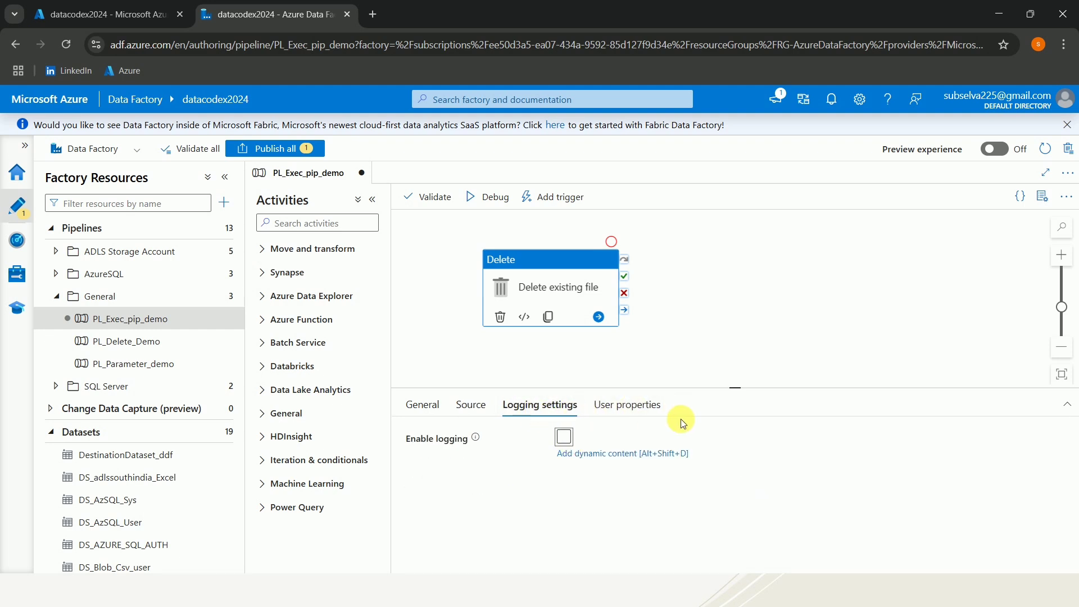
click(639, 335)
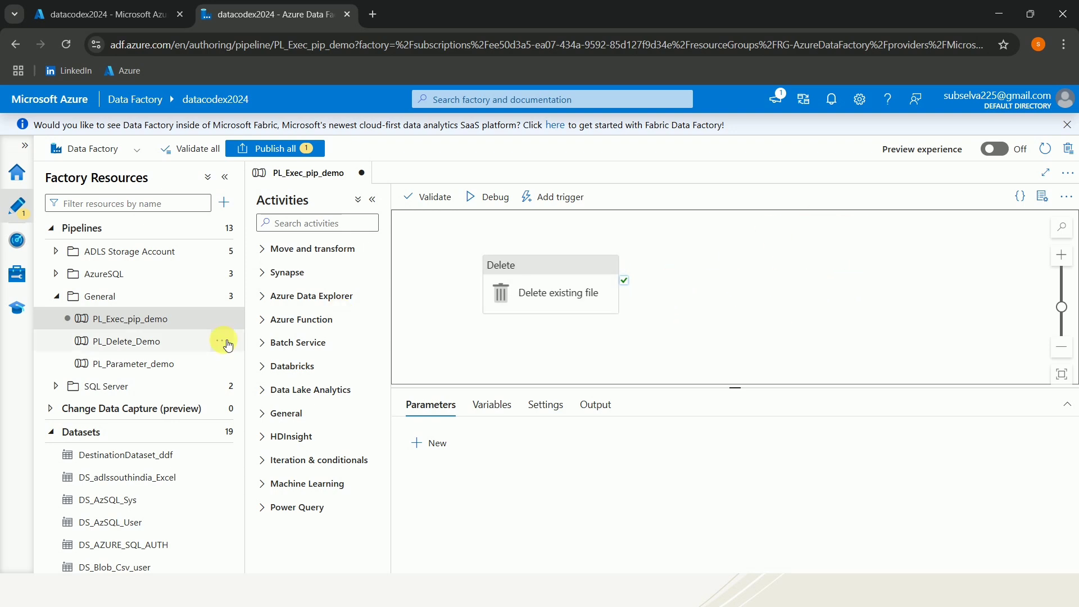
- Review the source and sink settings of the copy activity in PL_Parameter_demo, and close that pipeline
click(147, 368)
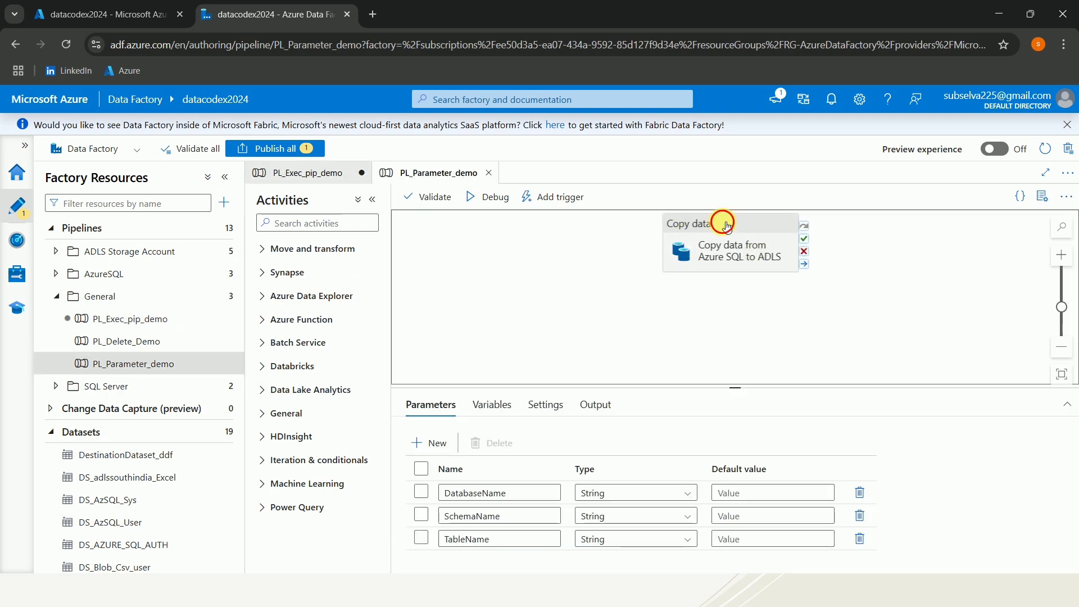
click(724, 224)
click(487, 400)
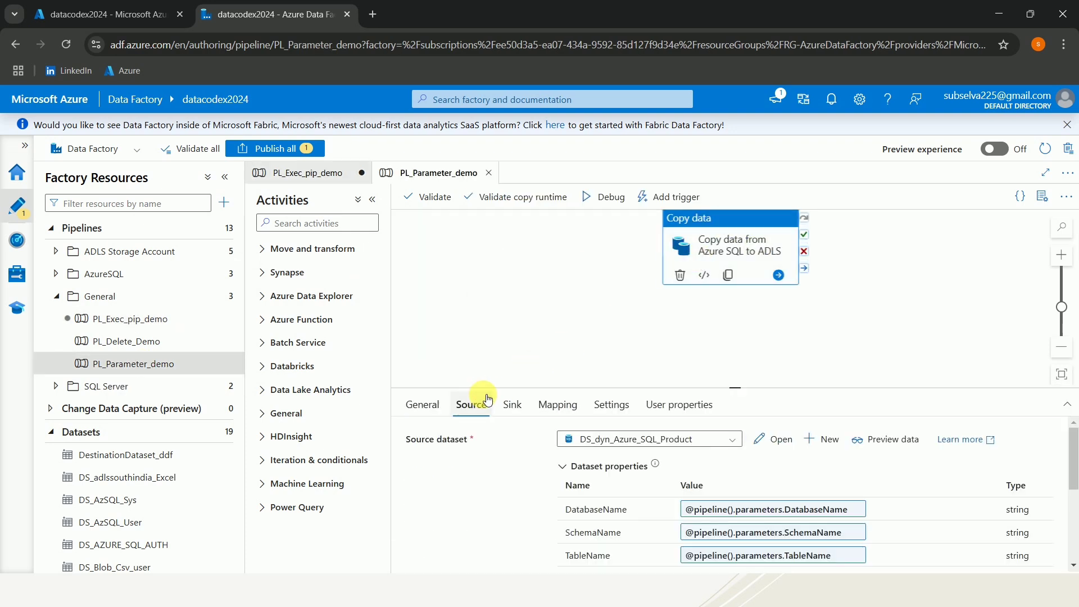
click(513, 407)
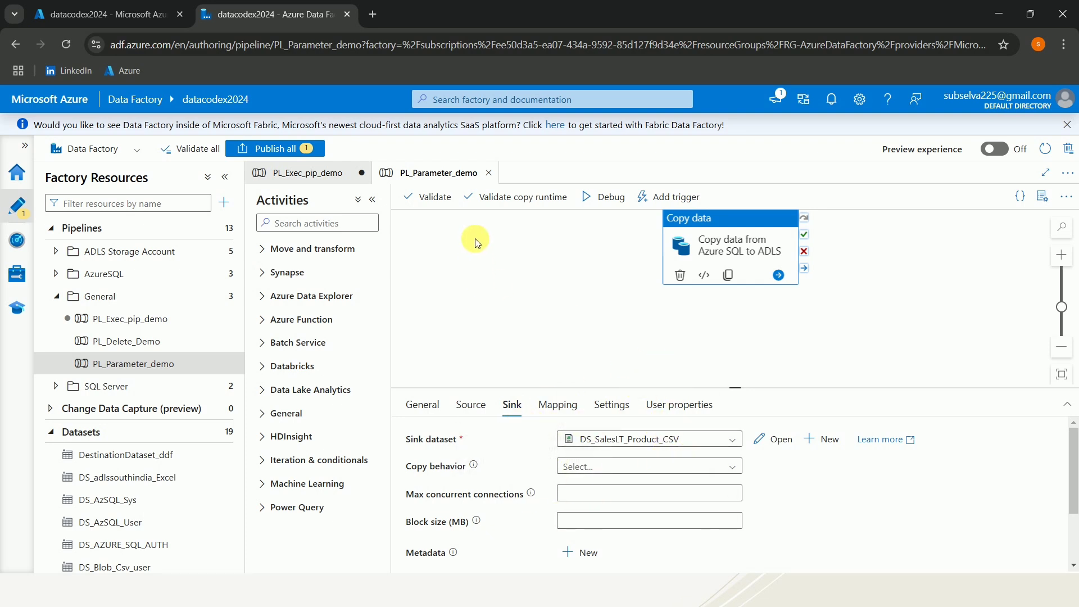
click(489, 174)
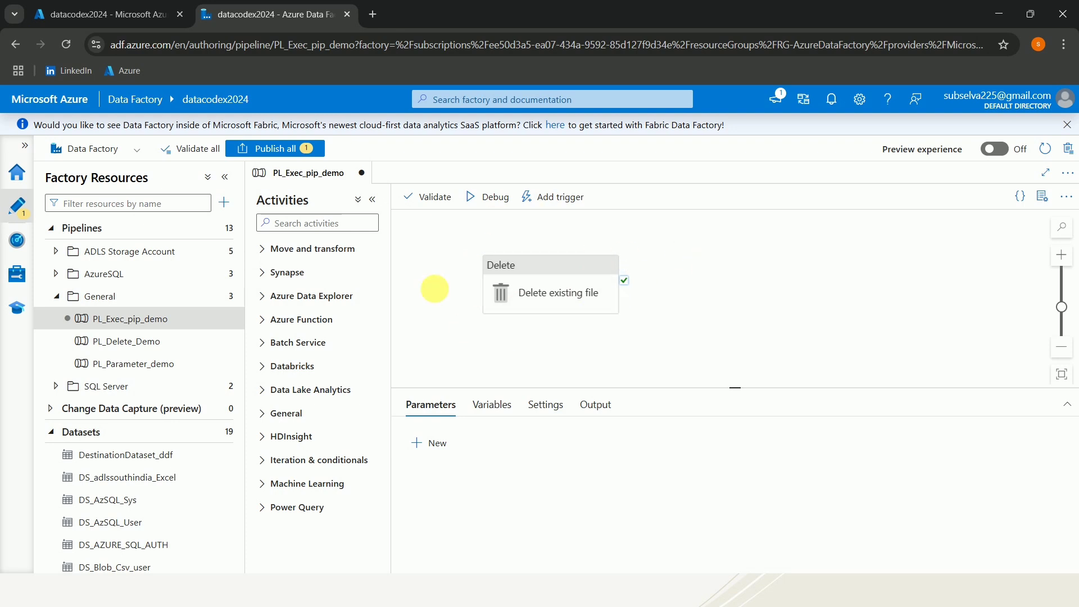
- Find the Execute Pipeline activity by searching "exec", place it beside the Delete activity, and clear the search
click(314, 221)
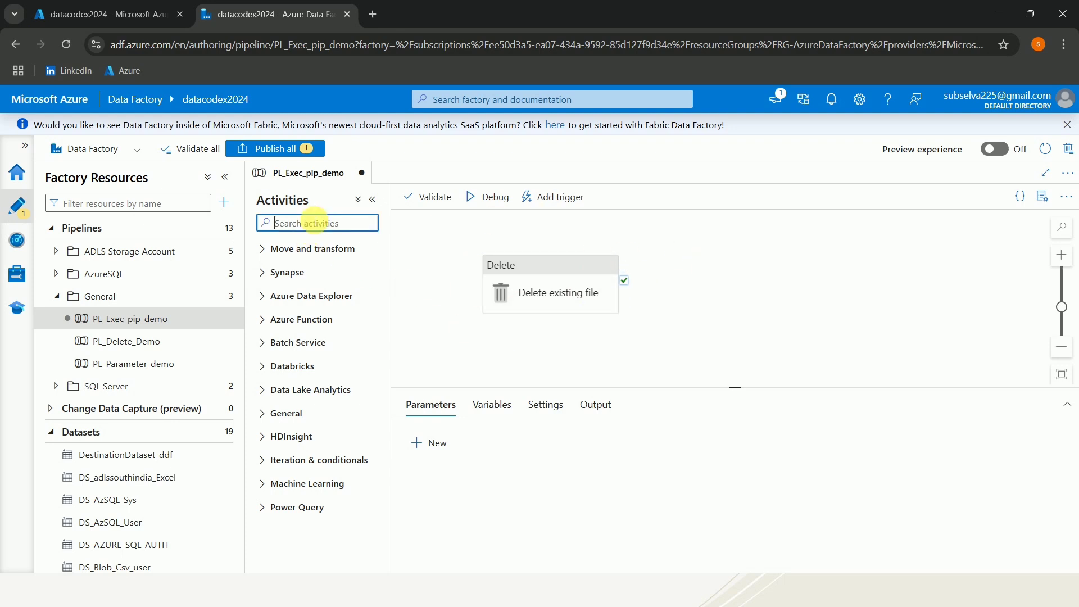
text(exec)
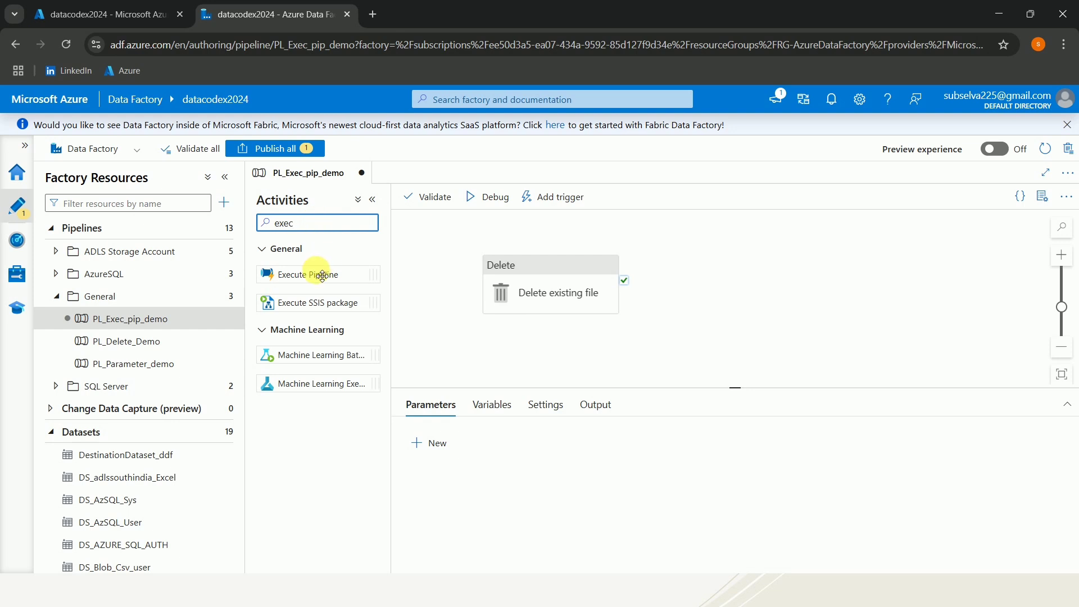
drag(320, 276, 774, 284)
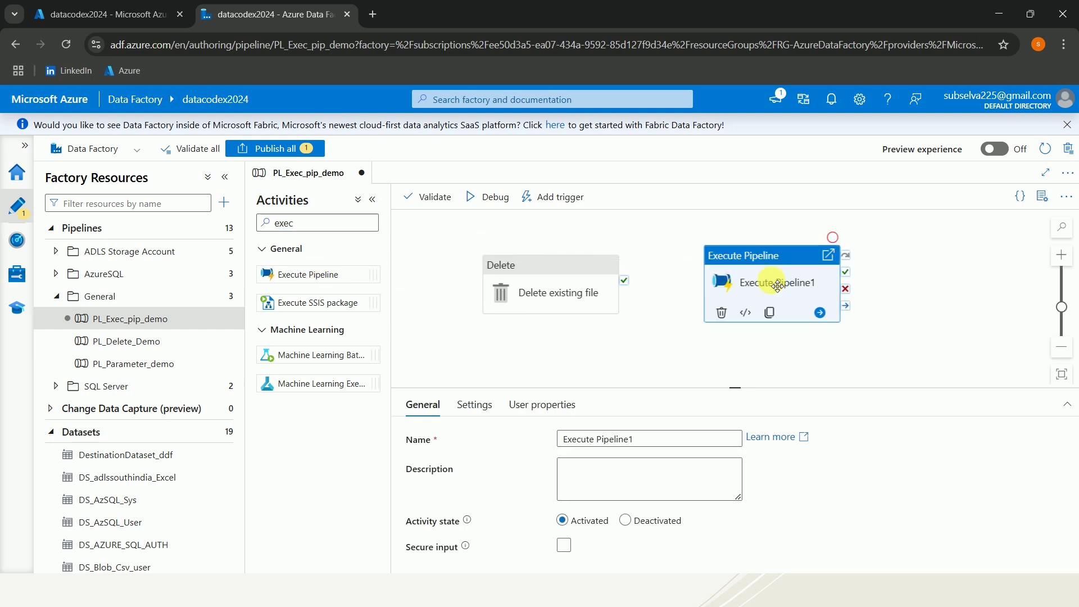
click(304, 224)
key(BackSpace)
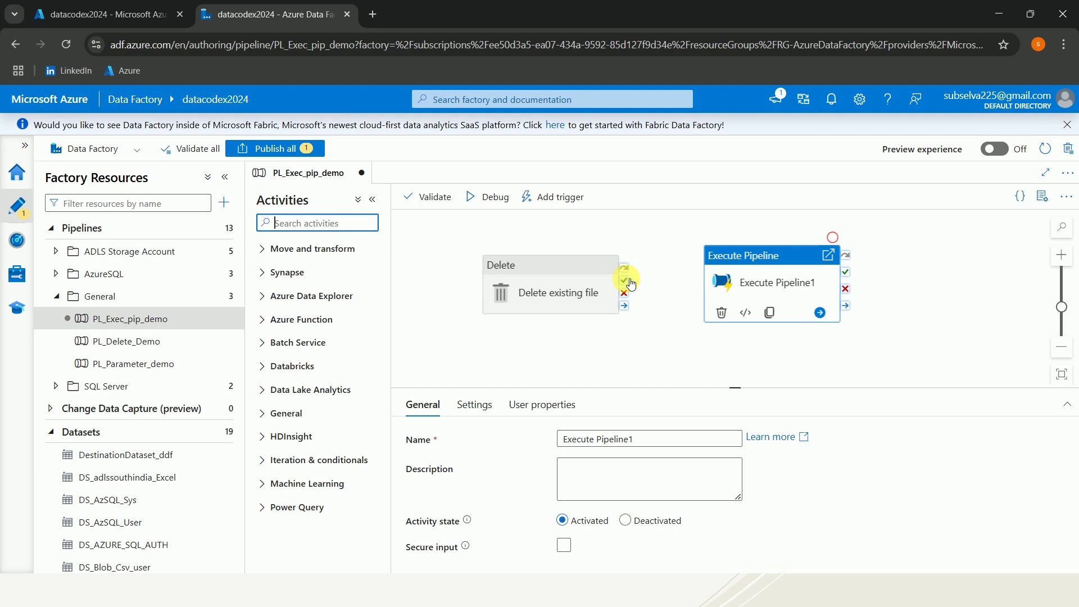
- Connect the "Delete existing file" activity's on-success output to the Execute Pipeline activity
drag(630, 284, 723, 281)
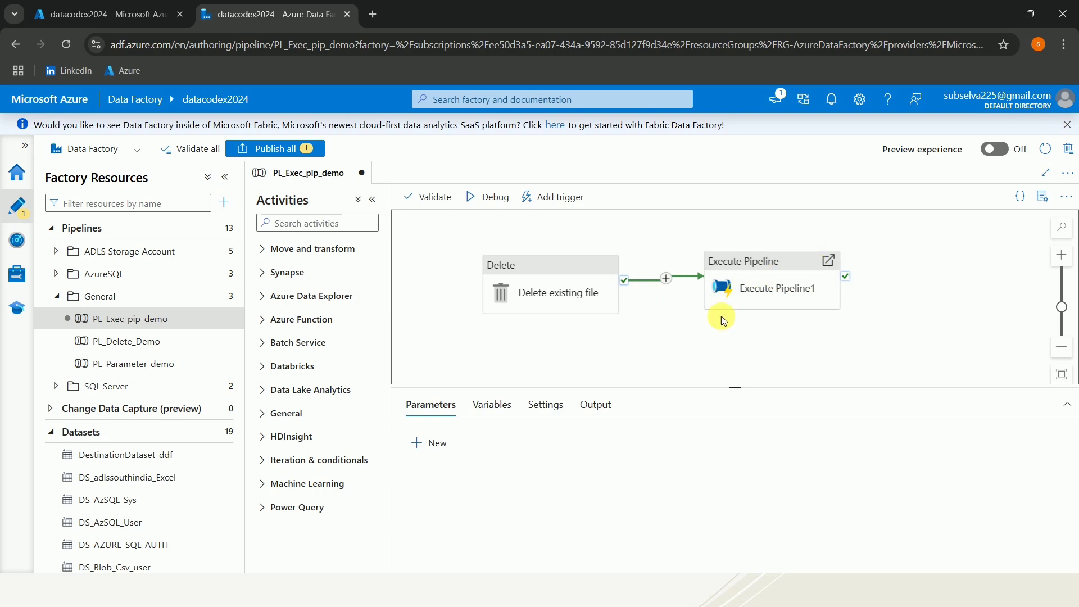
click(579, 290)
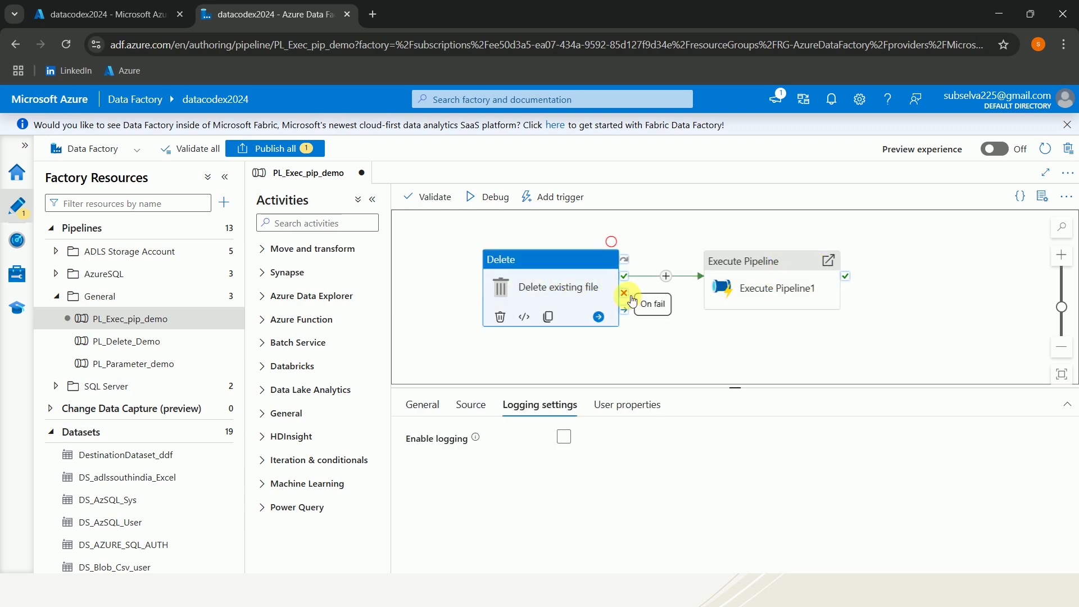
click(804, 333)
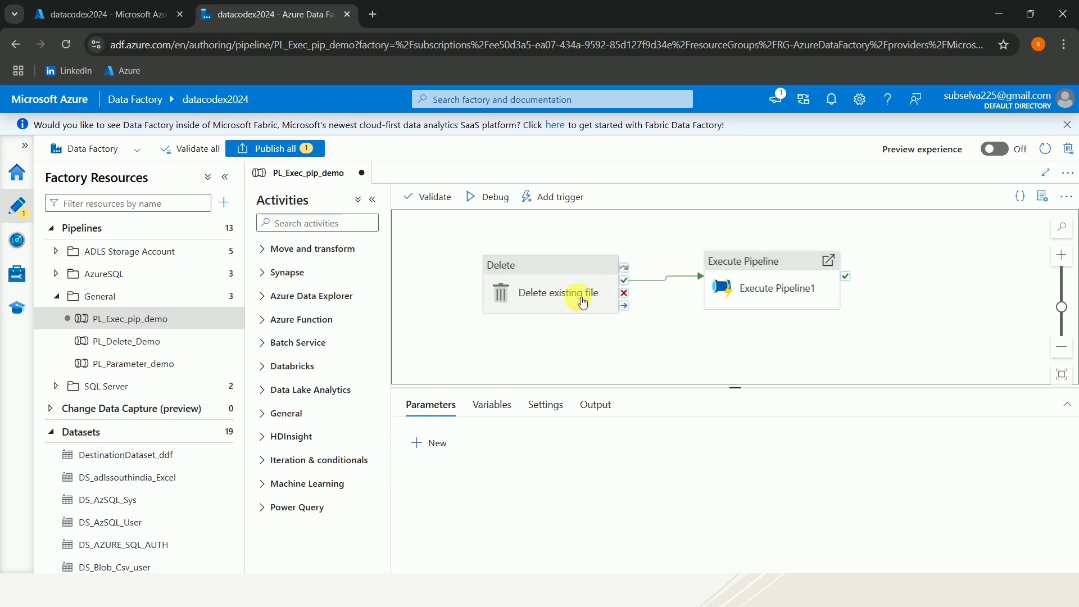
click(639, 280)
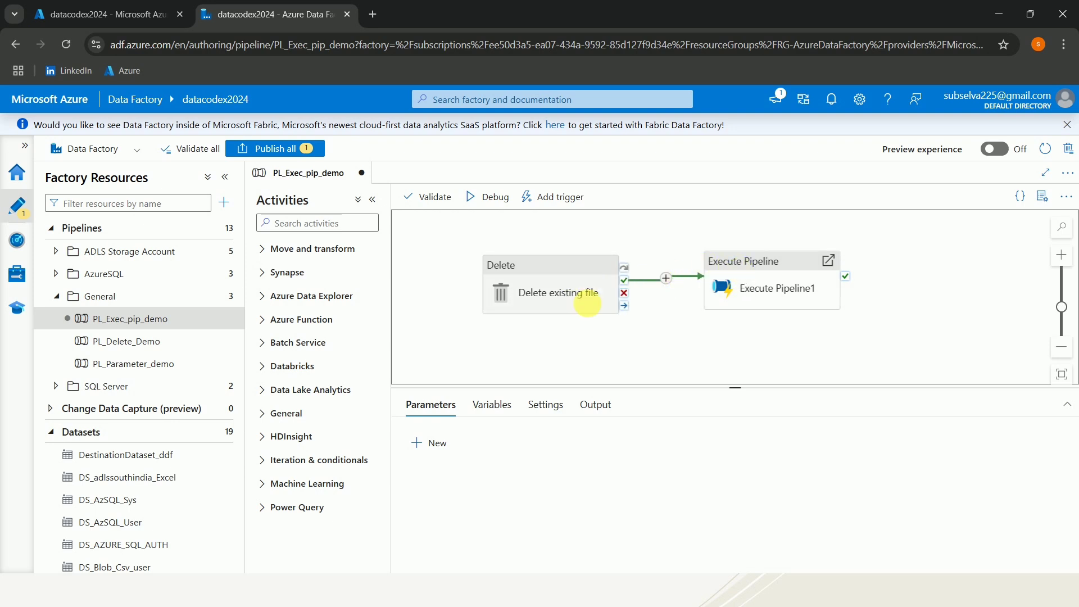
- Rename the Execute Pipeline activity "Execute Pipeline to load Data" and set its invoked pipeline to PL_Parameter_demo
click(792, 258)
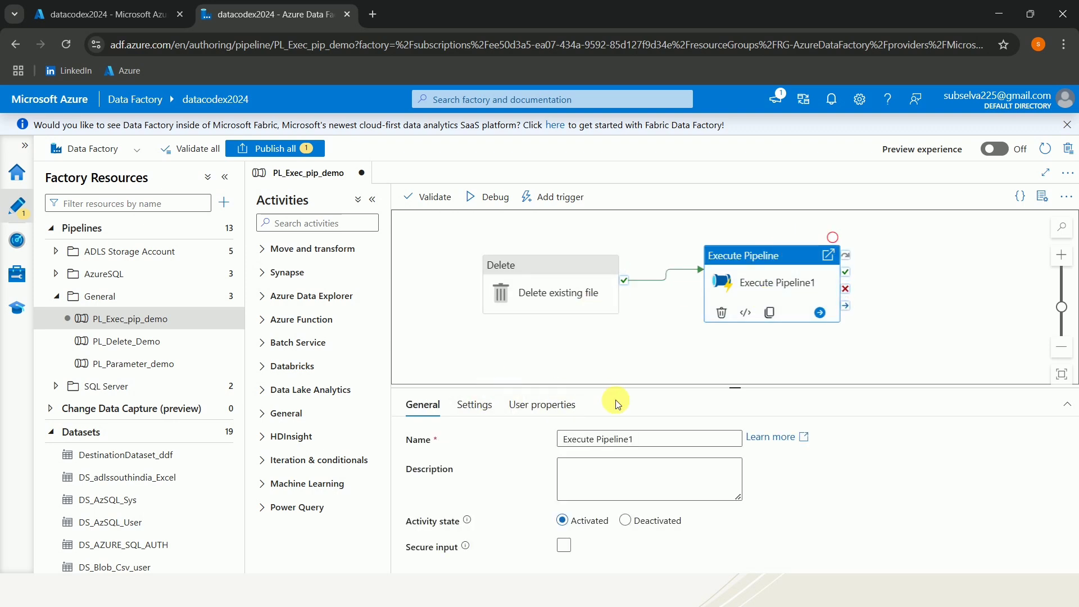
mouse_move(647, 438)
mouse_down()
mouse_move(597, 439)
mouse_move(635, 438)
mouse_up()
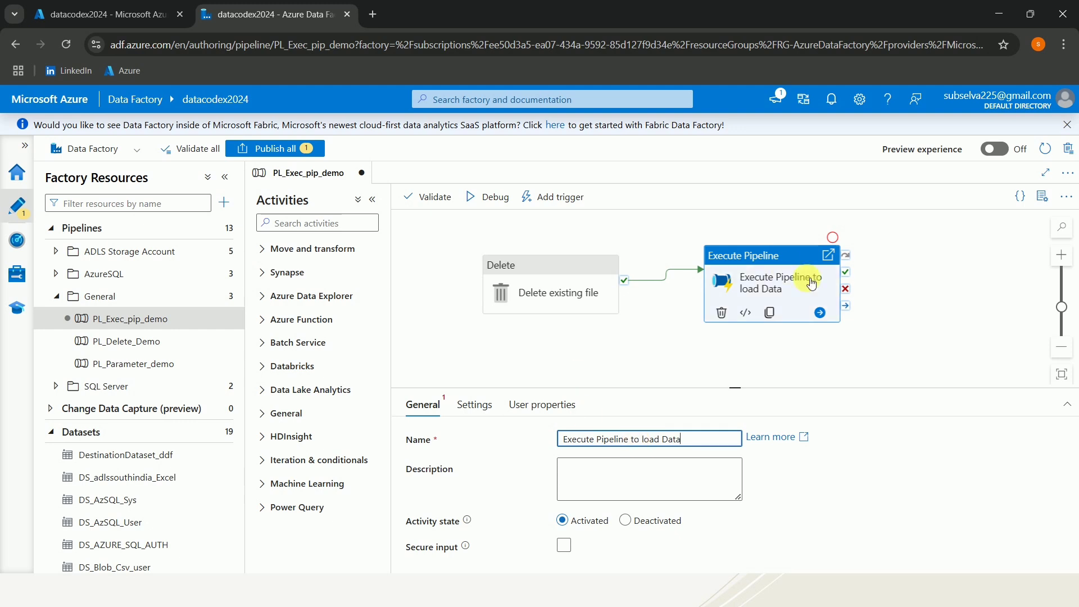
click(484, 406)
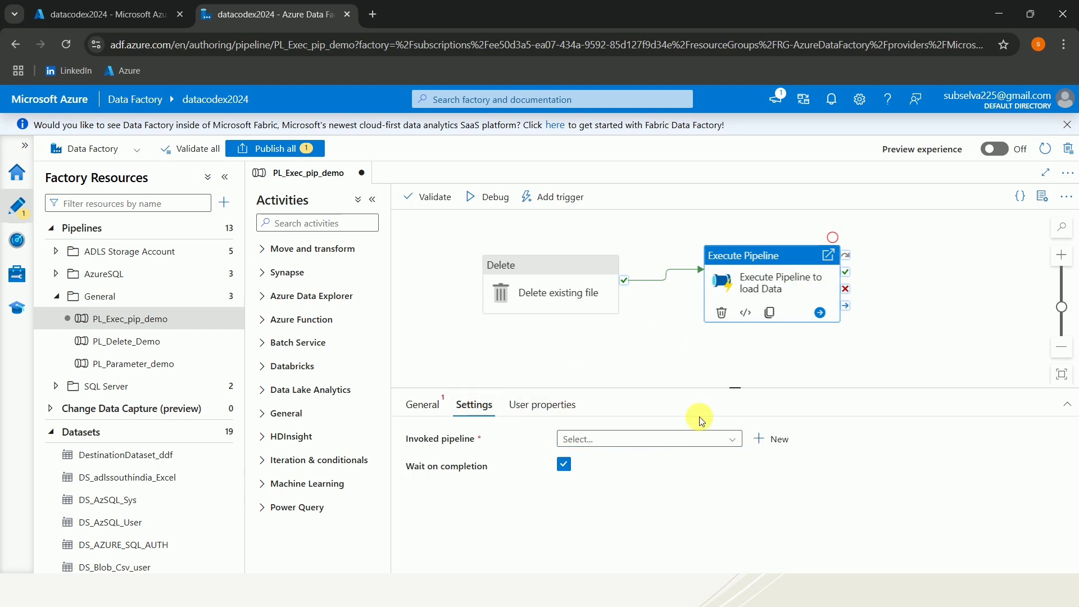
click(719, 438)
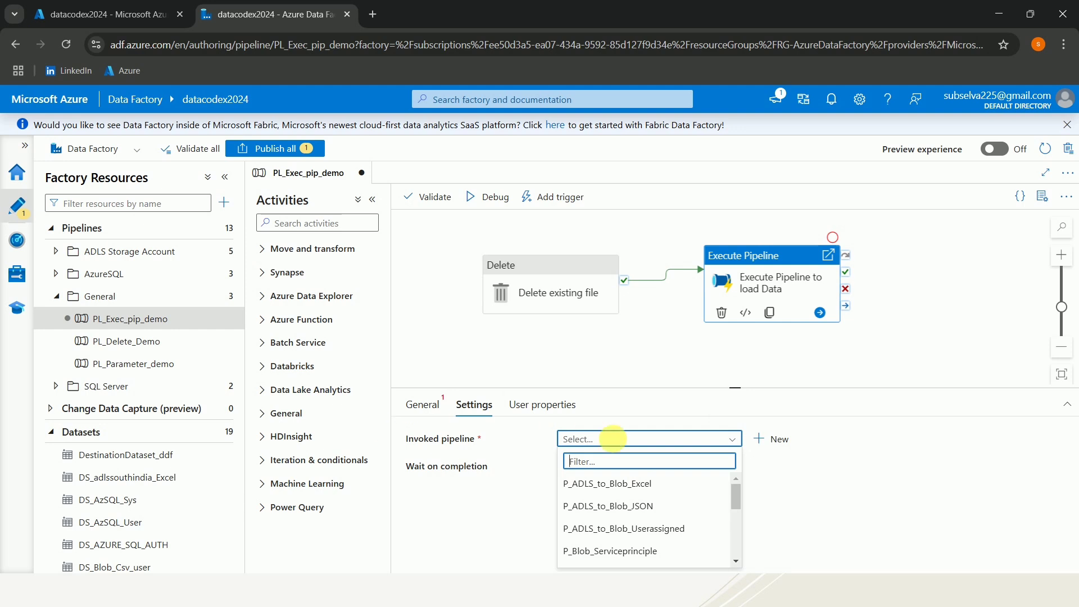
text(PL)
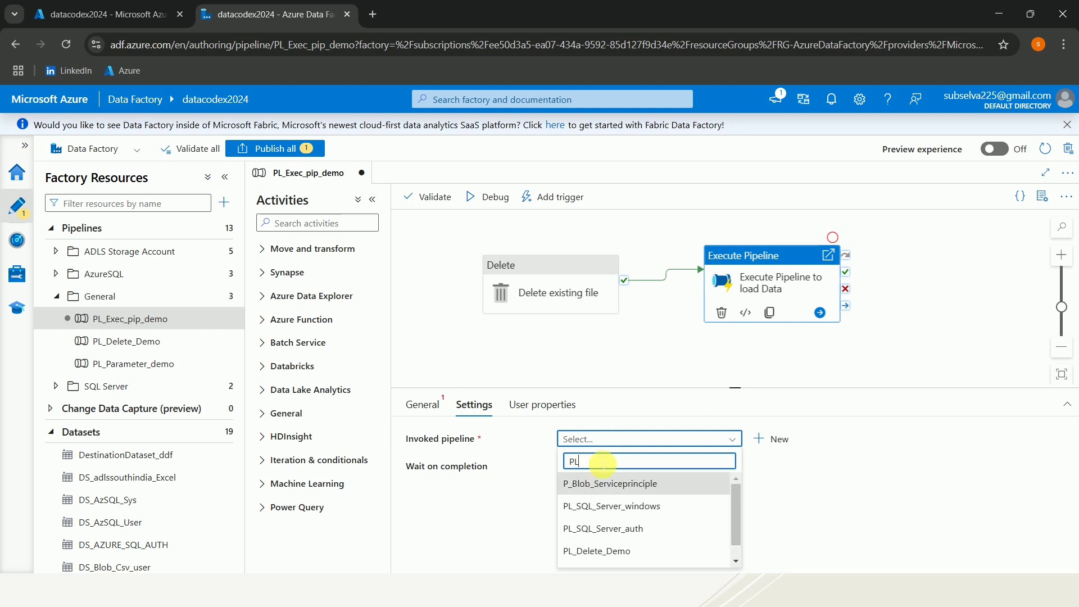
text(_)
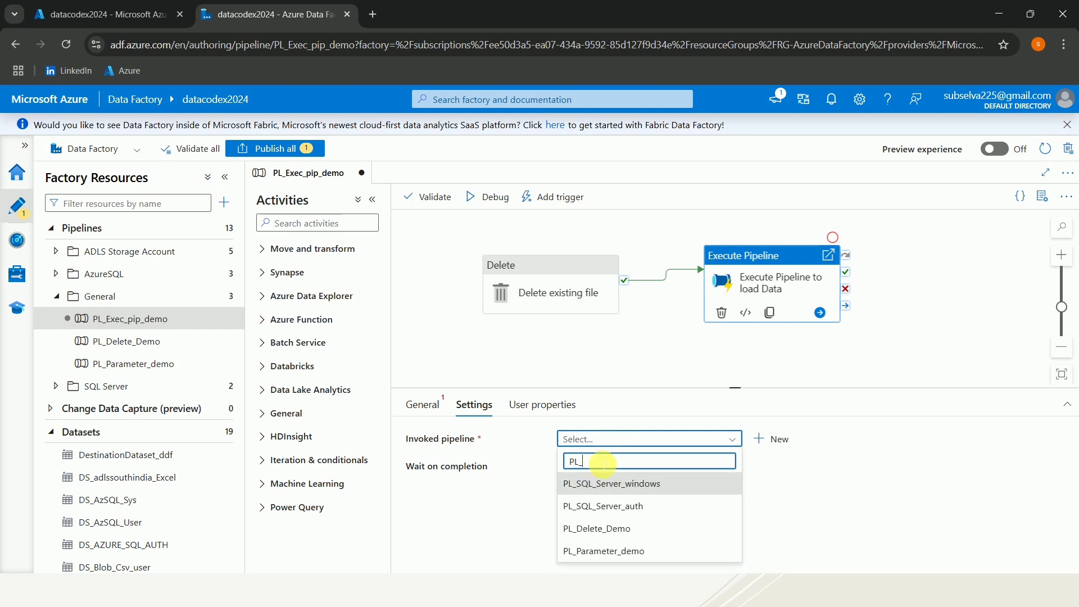
click(639, 555)
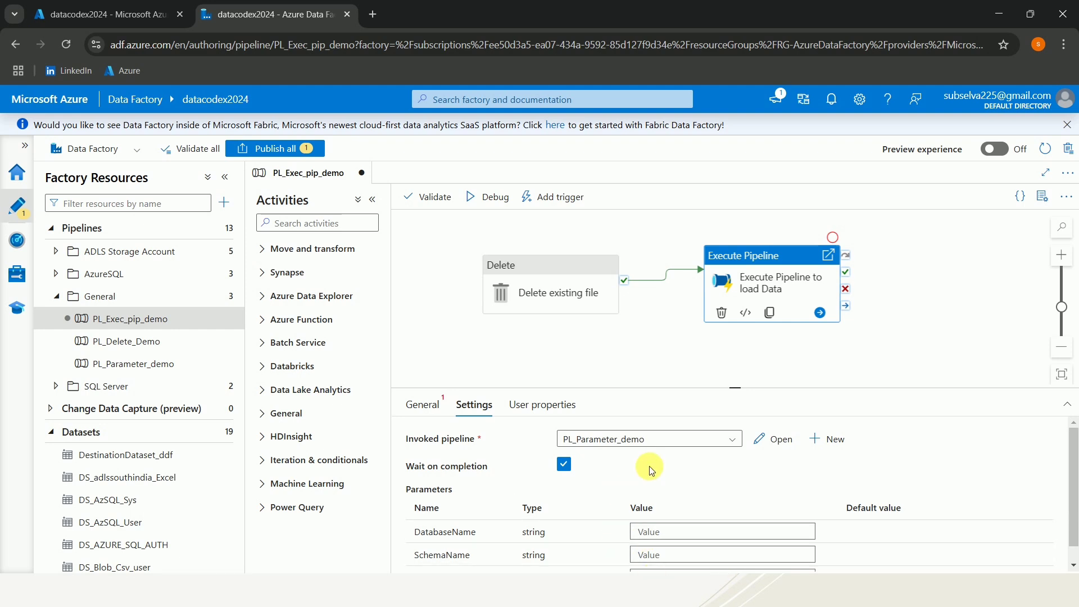
- Set the invoked pipeline's parameters to DatabaseName SampleDB, SchemaName SalesLT and TableName Product, and recheck the entries
scroll(737, 483, down, 1)
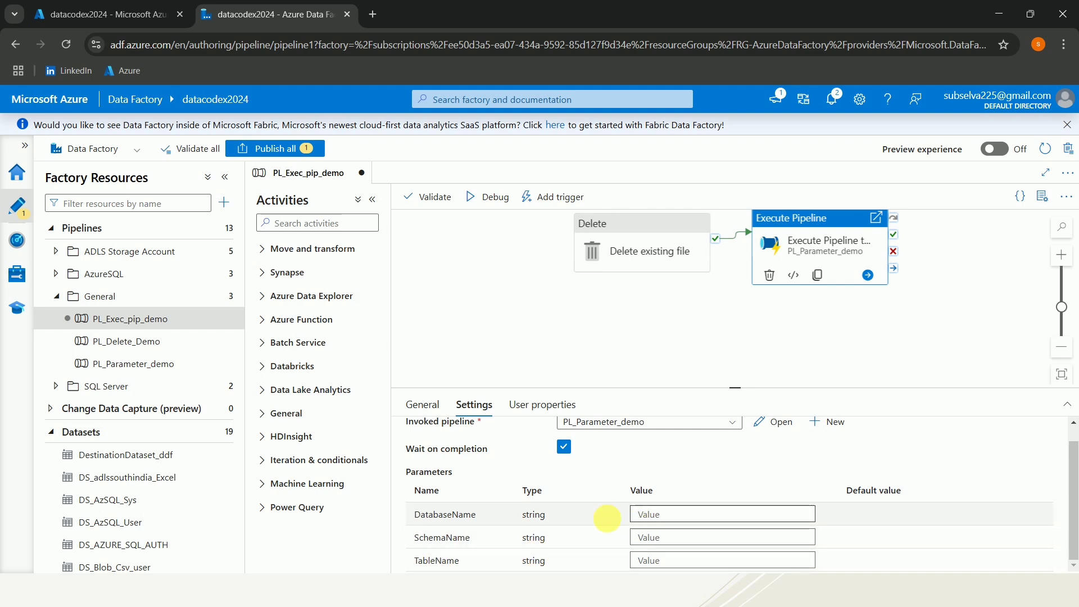
click(676, 513)
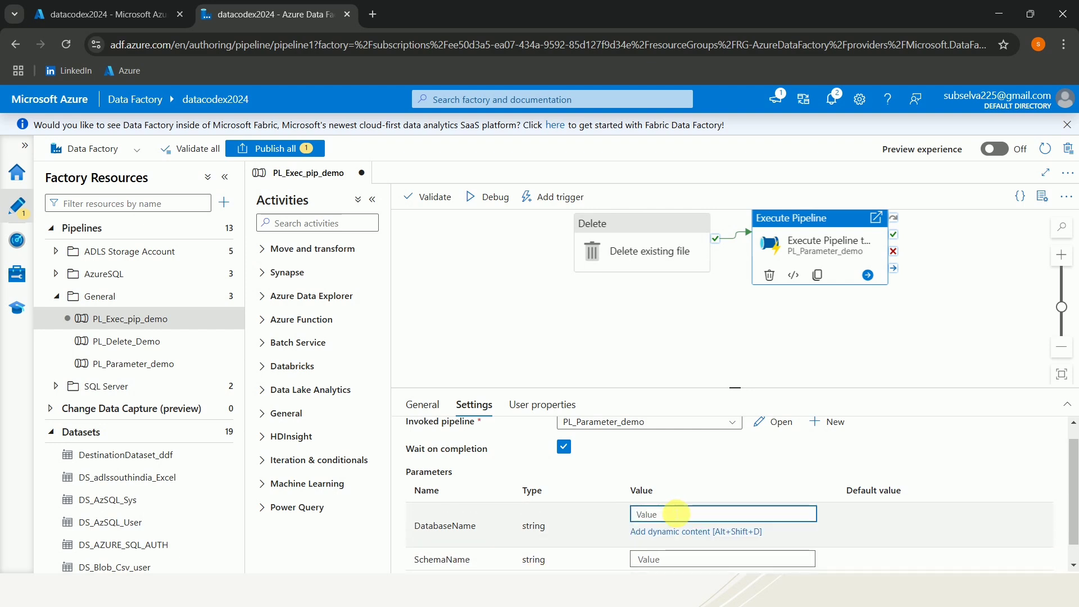
text(SampleDB)
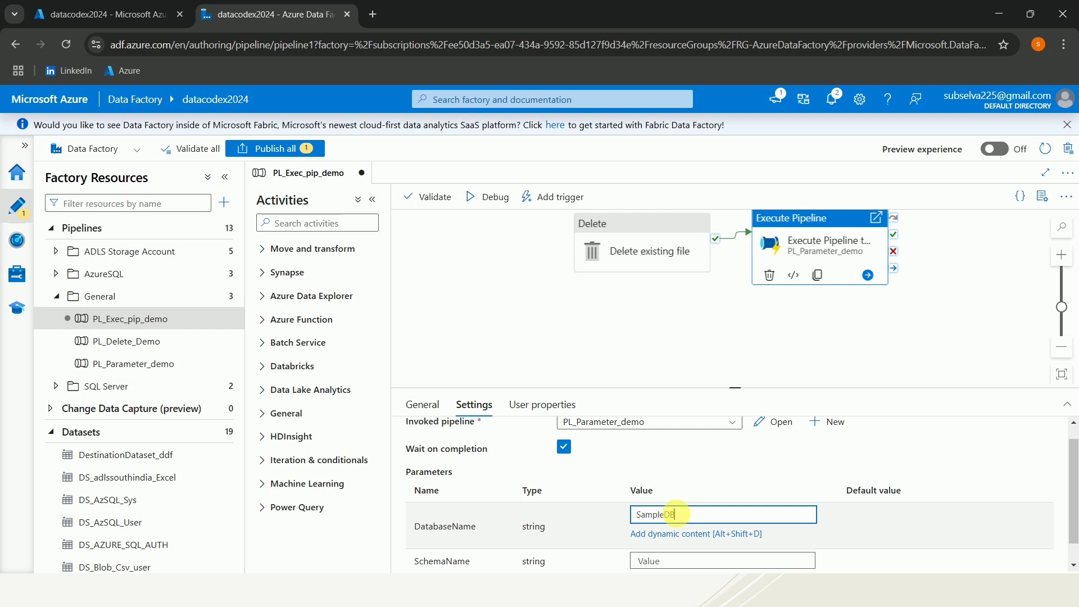
click(683, 560)
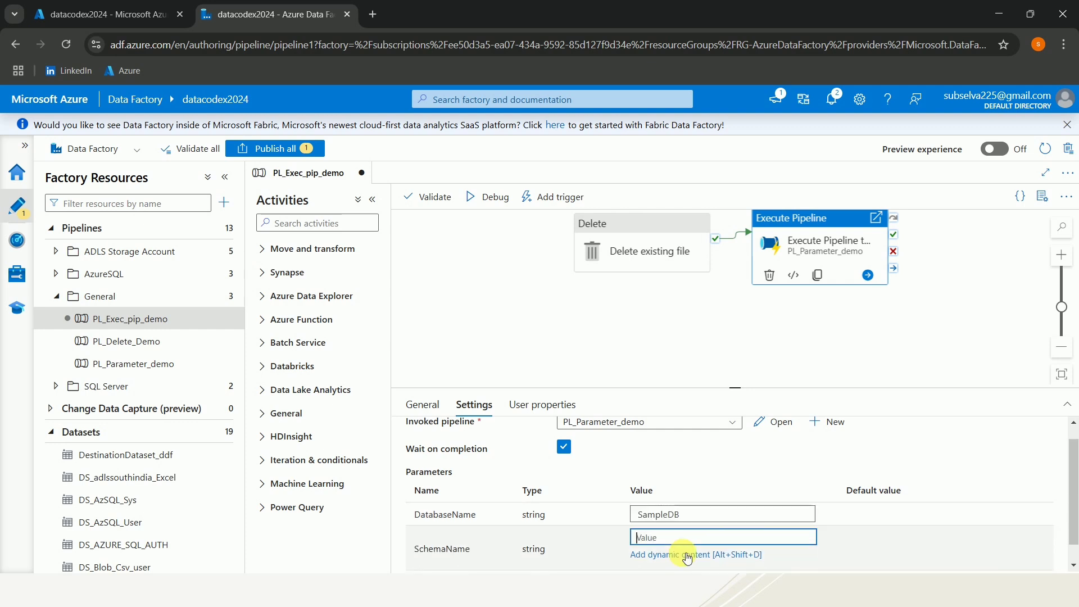
text(SalesLT)
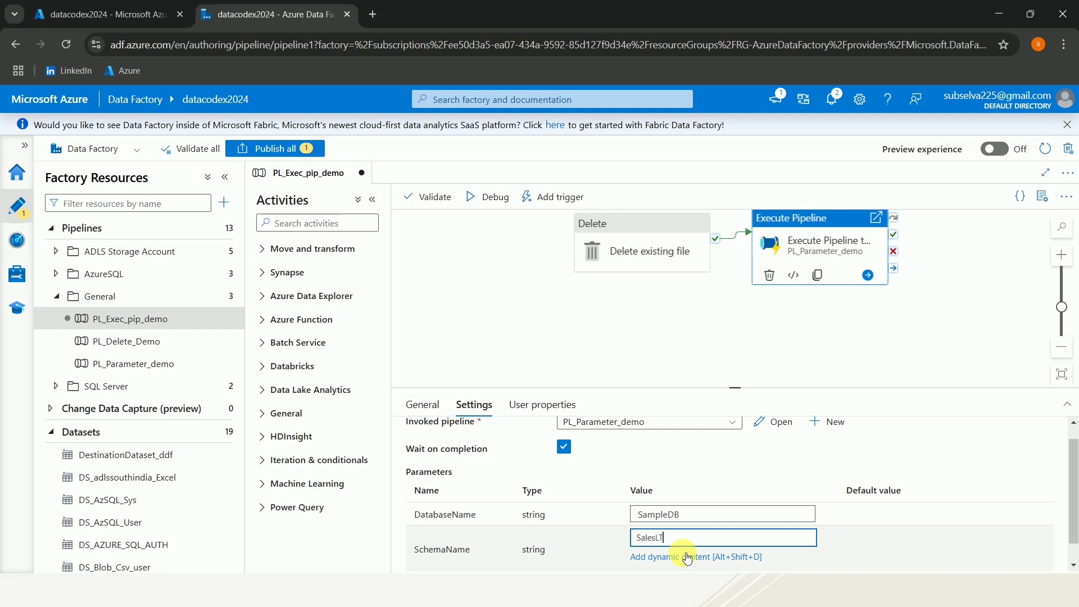
scroll(687, 558, down, 1)
click(676, 560)
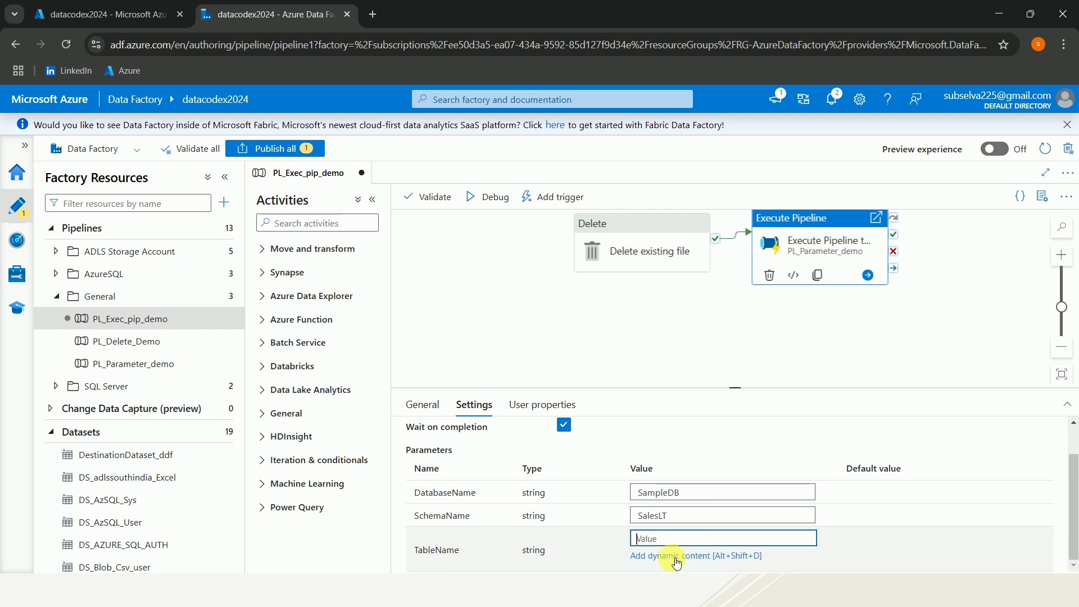
text(Pro)
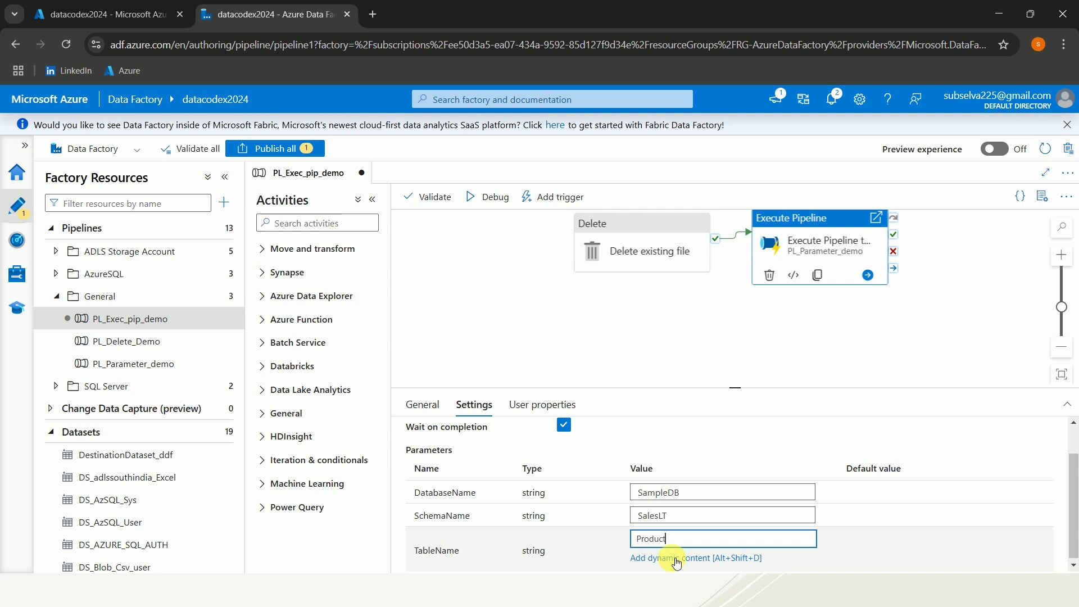
text(duct)
click(750, 342)
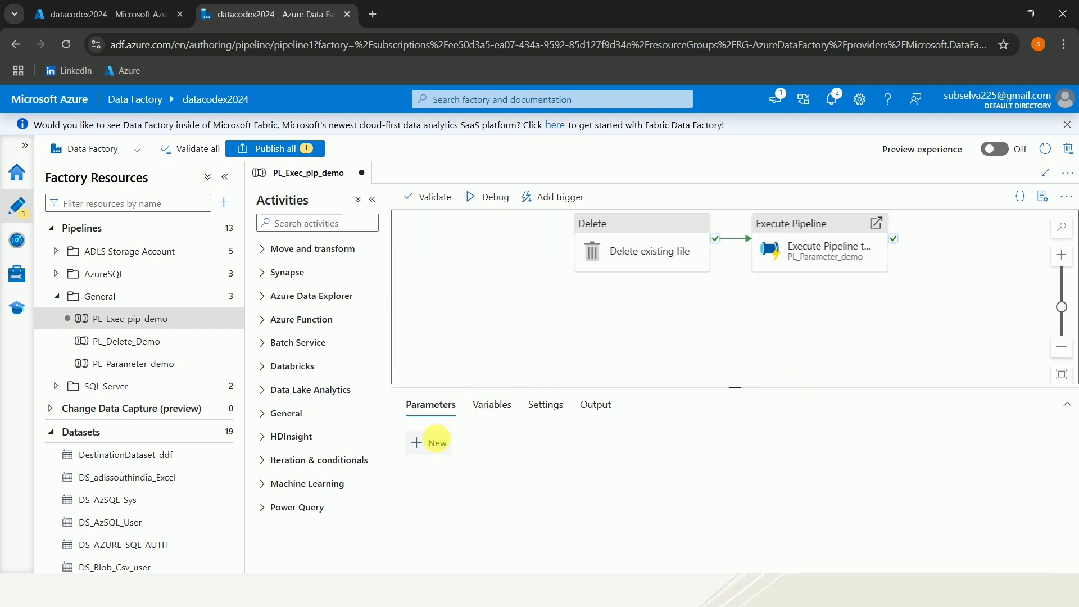
click(786, 223)
scroll(712, 518, down, 1)
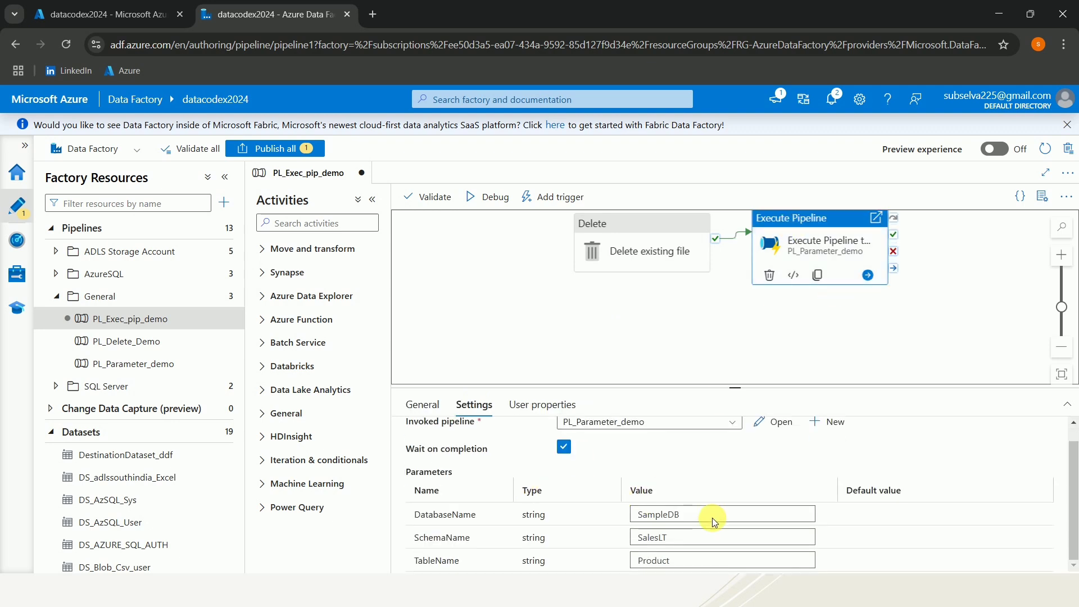
click(628, 304)
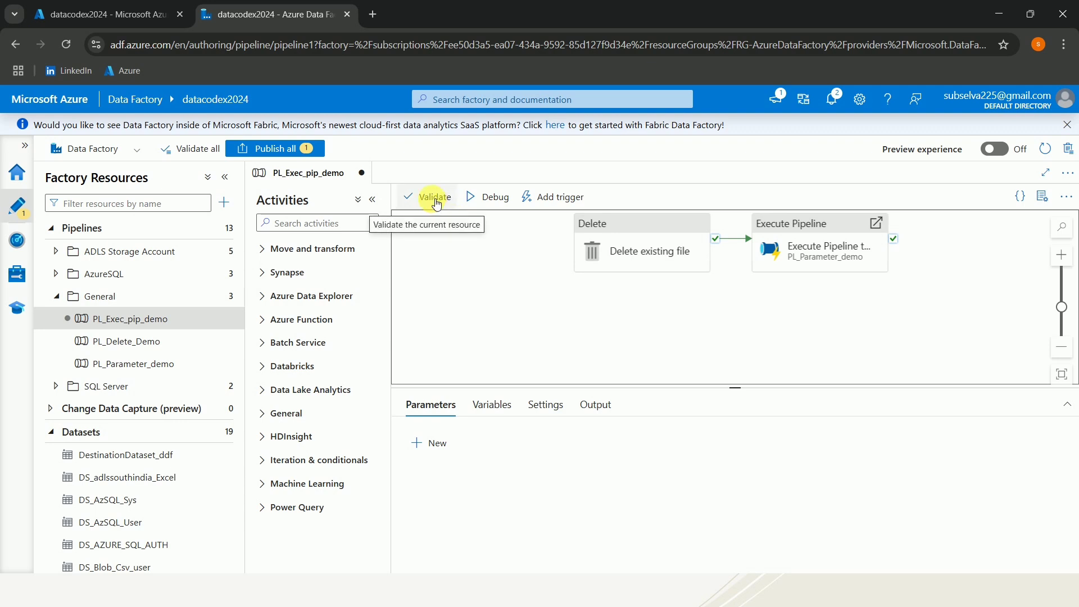
- Validate PL_Exec_pip_demo and start a debug run, enlarging the lower pane to show the run output
click(427, 196)
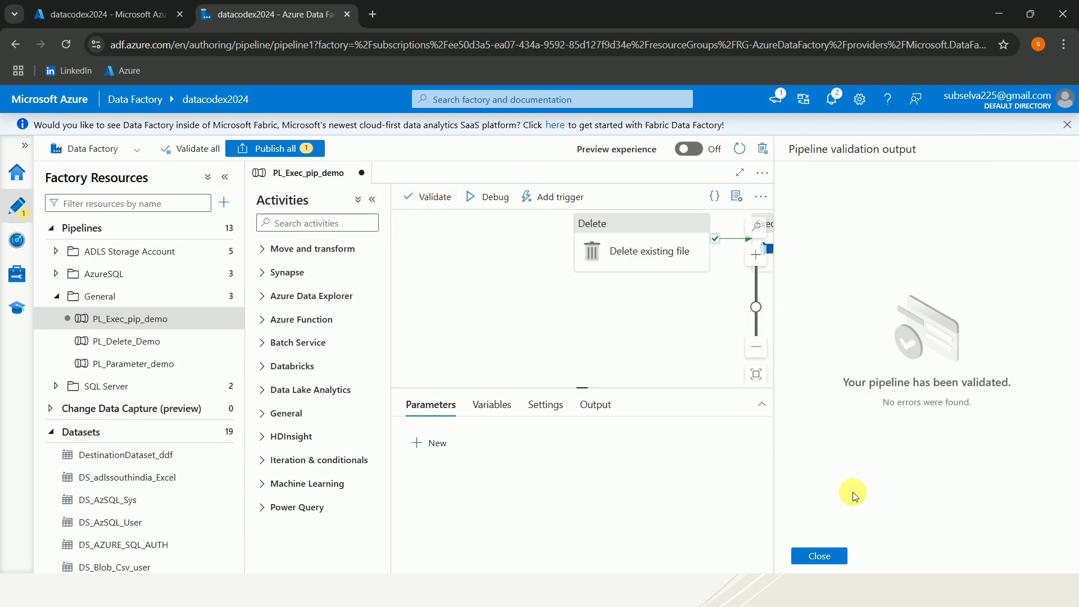
click(830, 554)
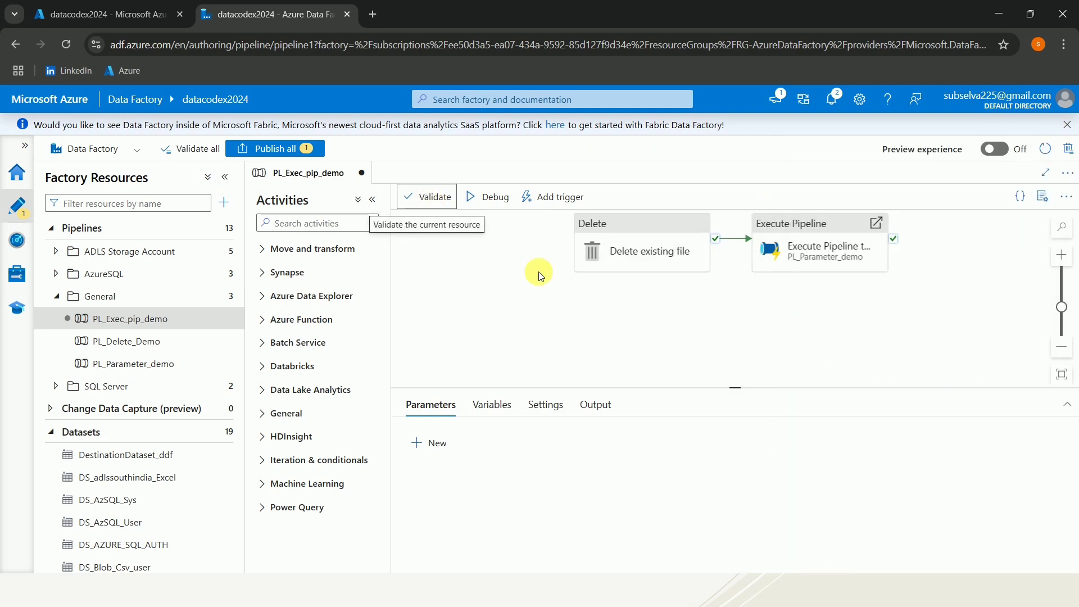
click(496, 206)
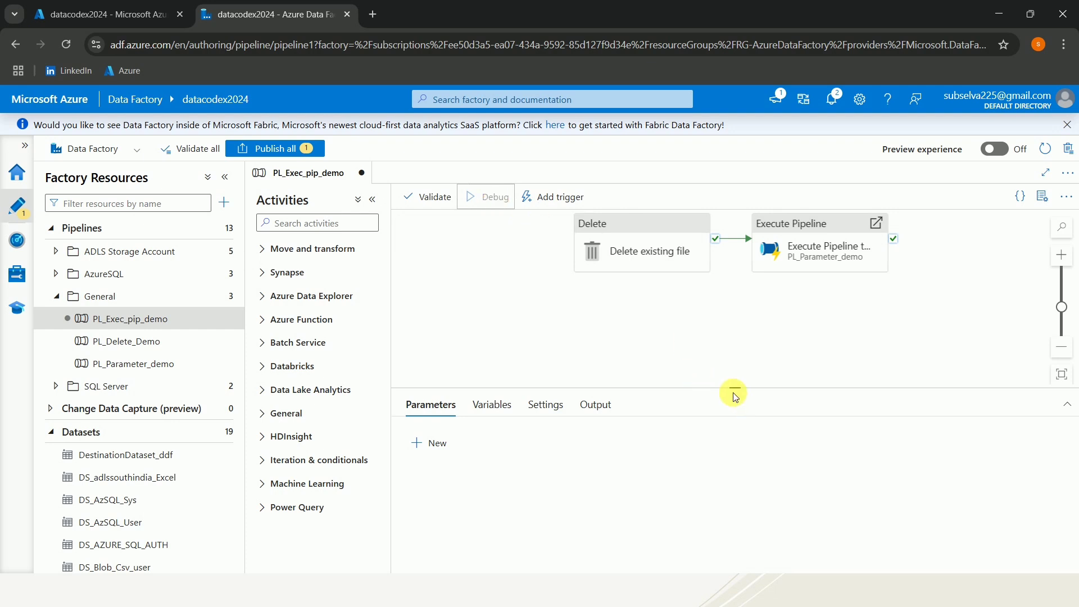
drag(735, 394, 731, 322)
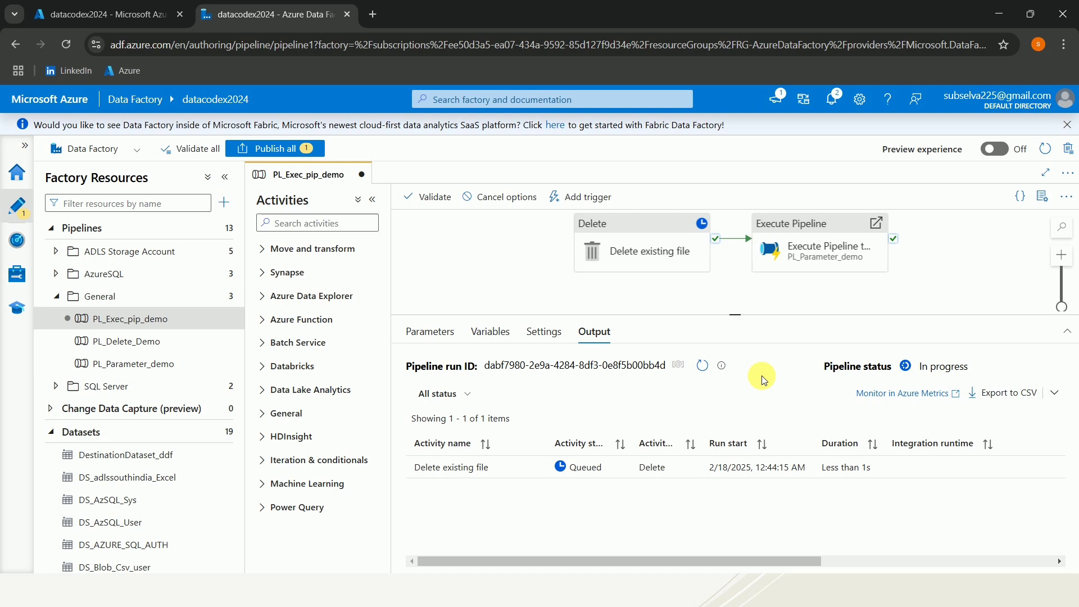
- Refresh the debug run status and read through the output details of the "Delete existing file" activity
click(702, 366)
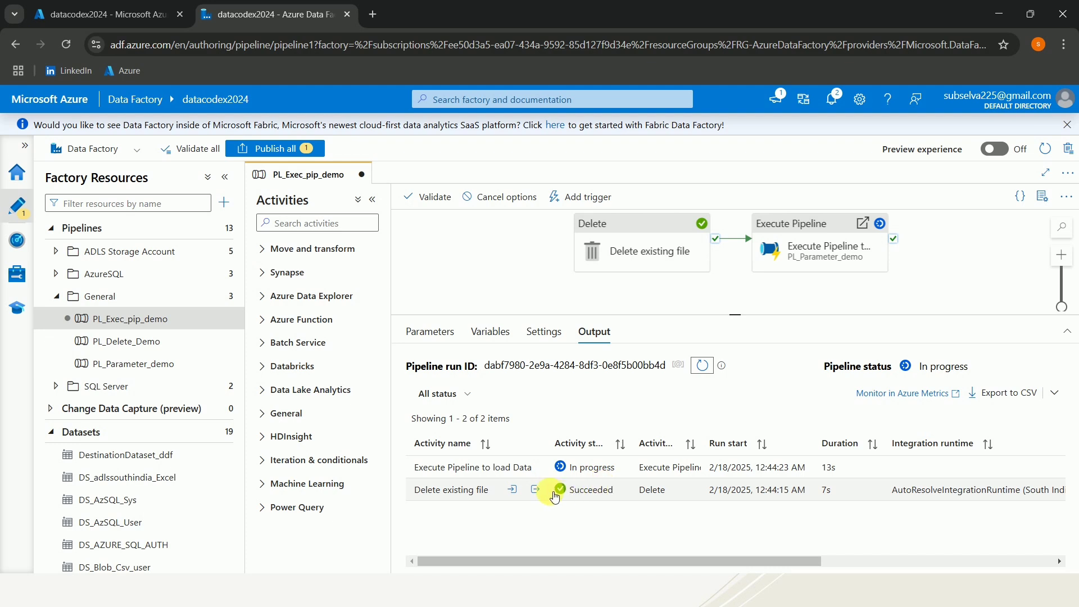
click(534, 489)
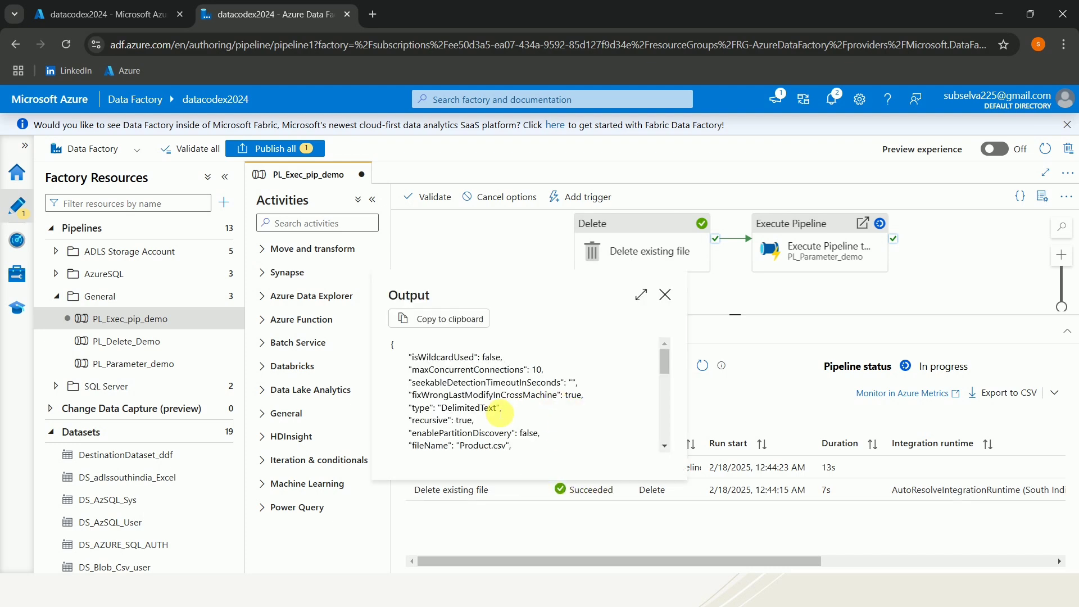
scroll(541, 430, down, 5)
scroll(543, 433, up, 3)
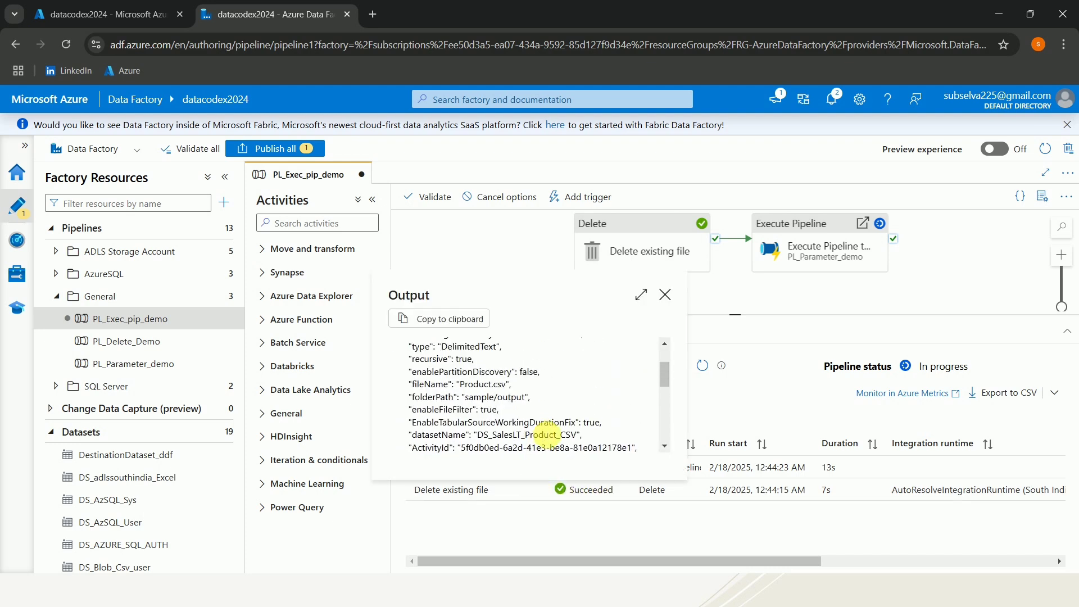
scroll(534, 401, down, 1)
scroll(534, 401, down, 5)
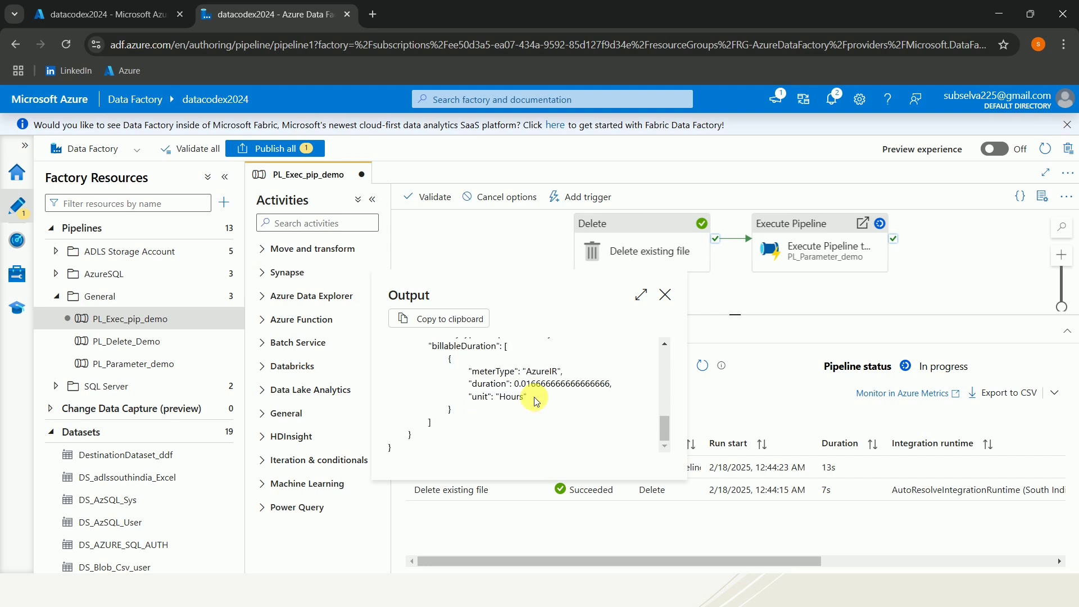
click(665, 294)
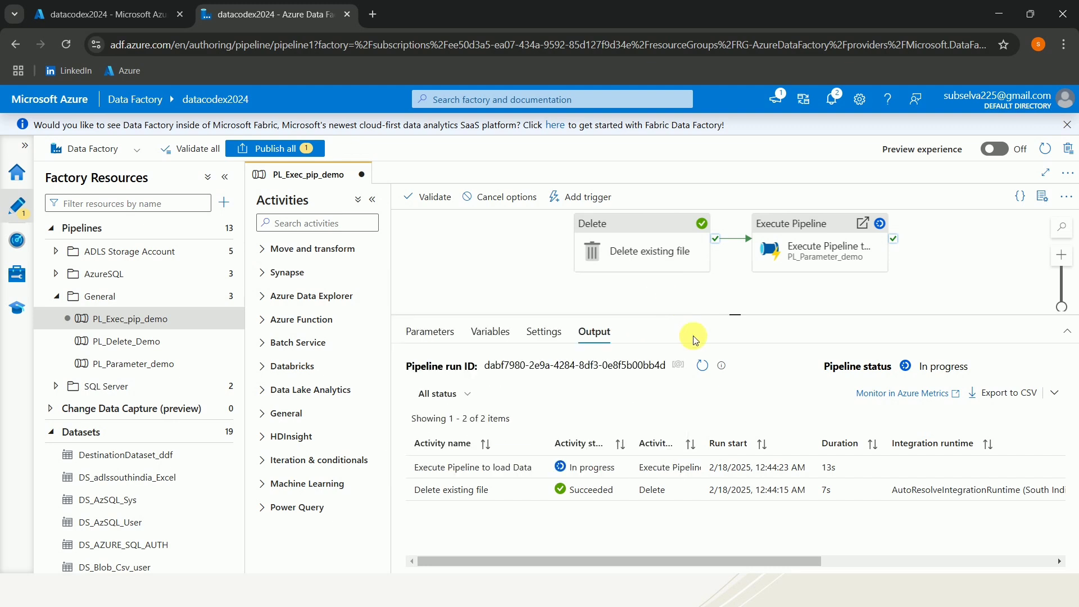
- Refresh the run status and open the invoked PL_Parameter_demo run from the Execute Pipeline activity's output
click(701, 366)
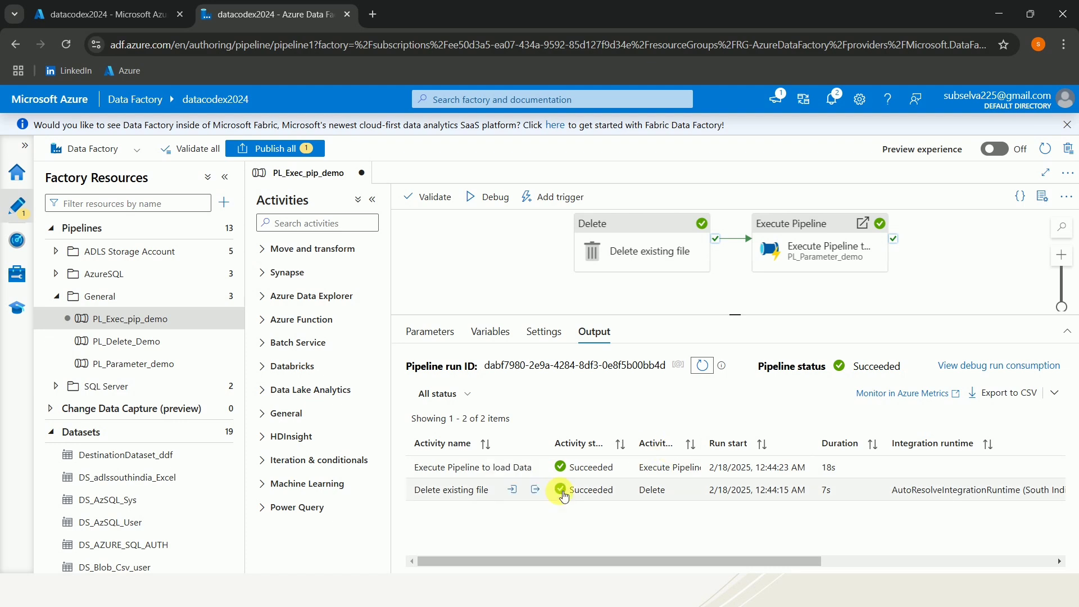
click(535, 467)
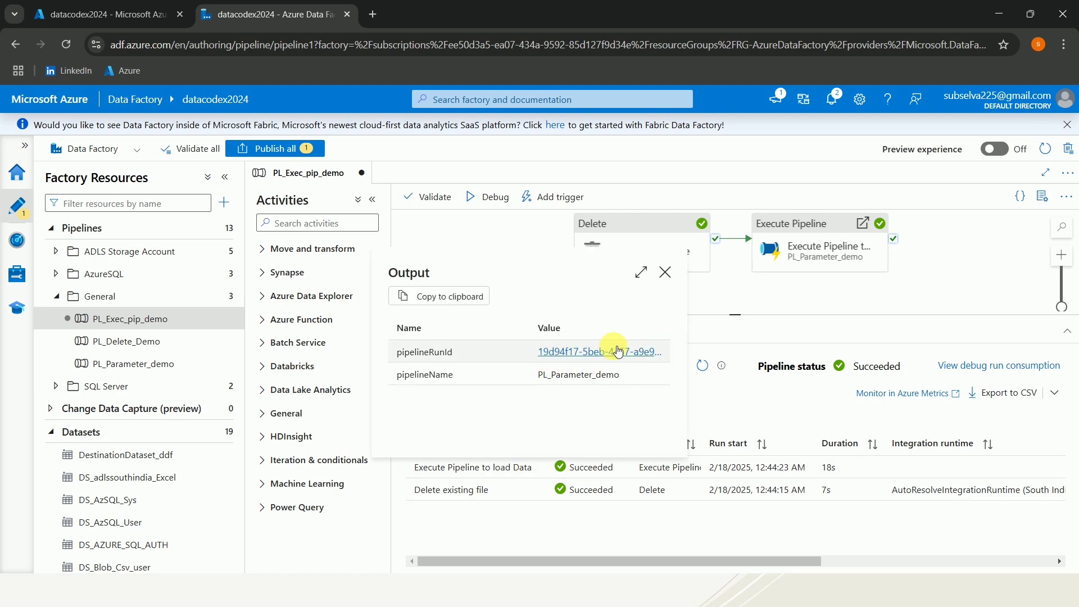
click(664, 273)
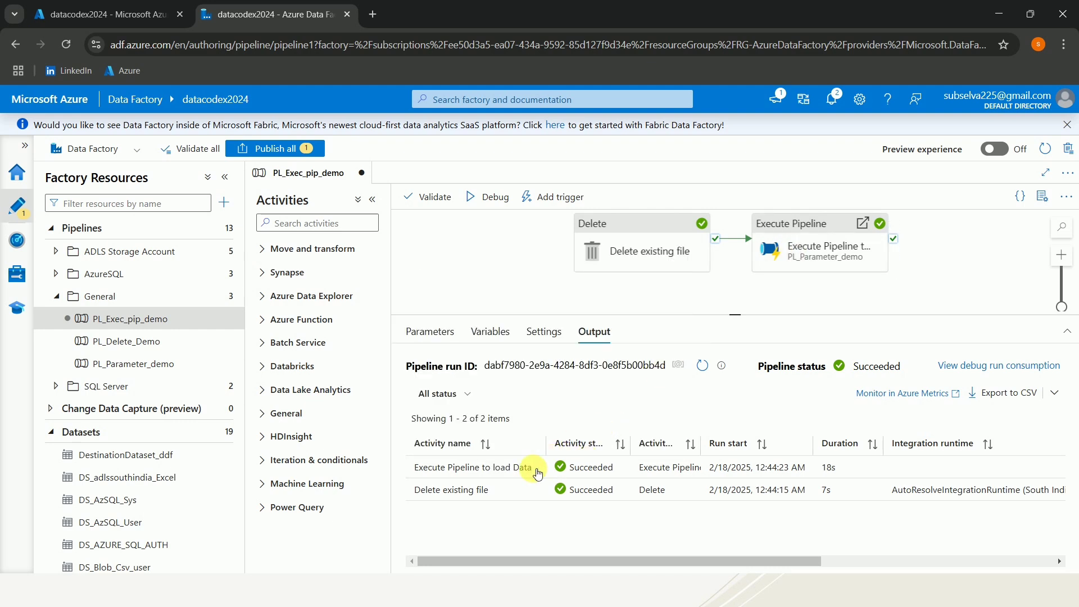
click(535, 467)
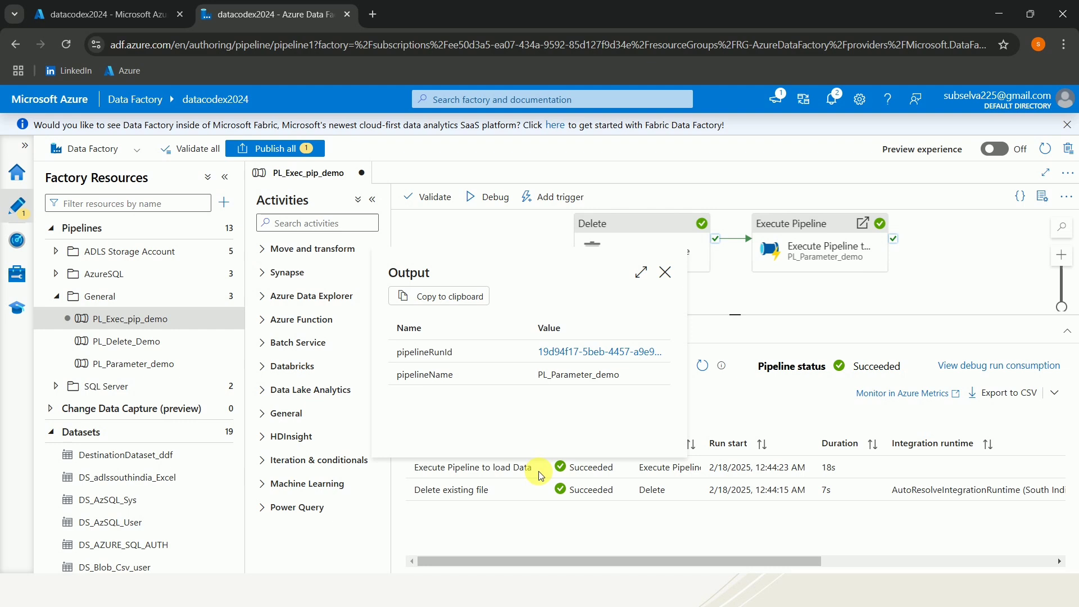
click(596, 353)
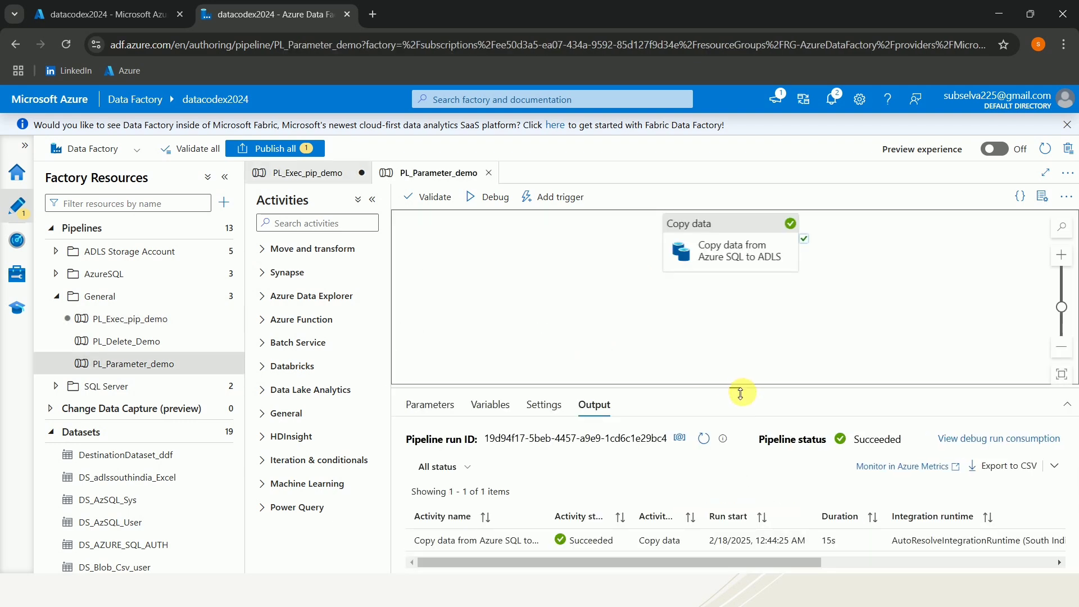
- Enlarge the output pane and review the run details of the "Copy data from Azure SQL to ADLS" activity
drag(740, 393, 730, 307)
mouse_move(531, 460)
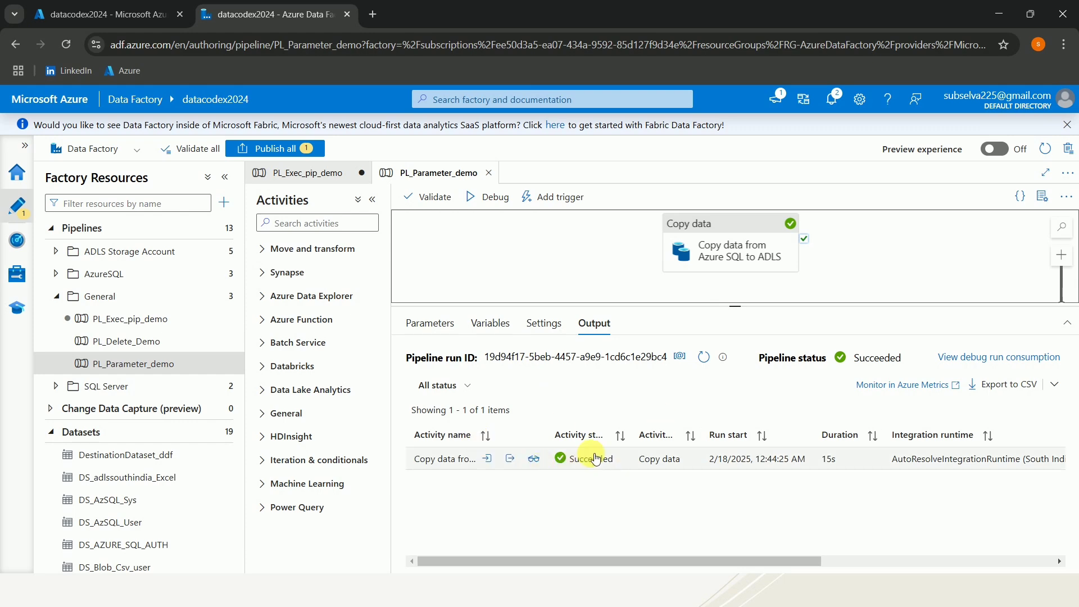
click(534, 460)
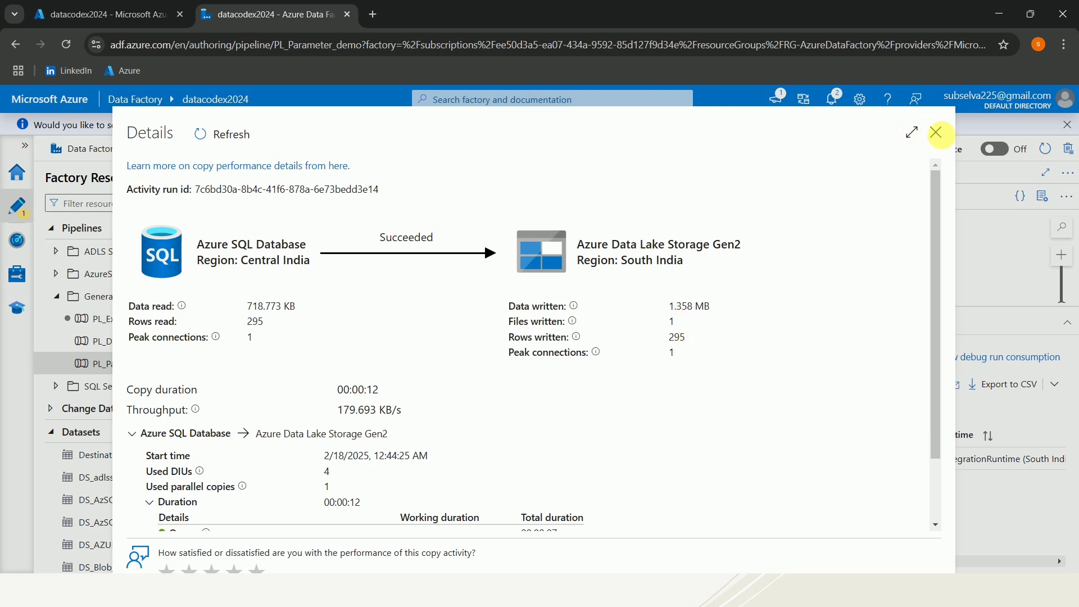
click(936, 133)
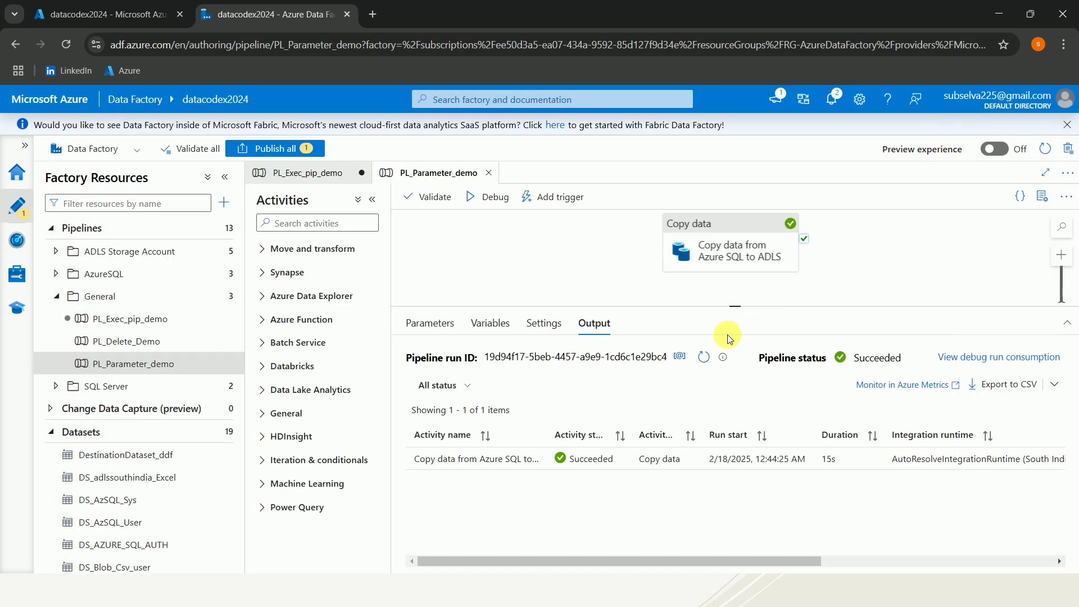
- Switch to the Azure portal and check the output folder of the sample container in the adlsstoragesouthindia storage account
click(134, 18)
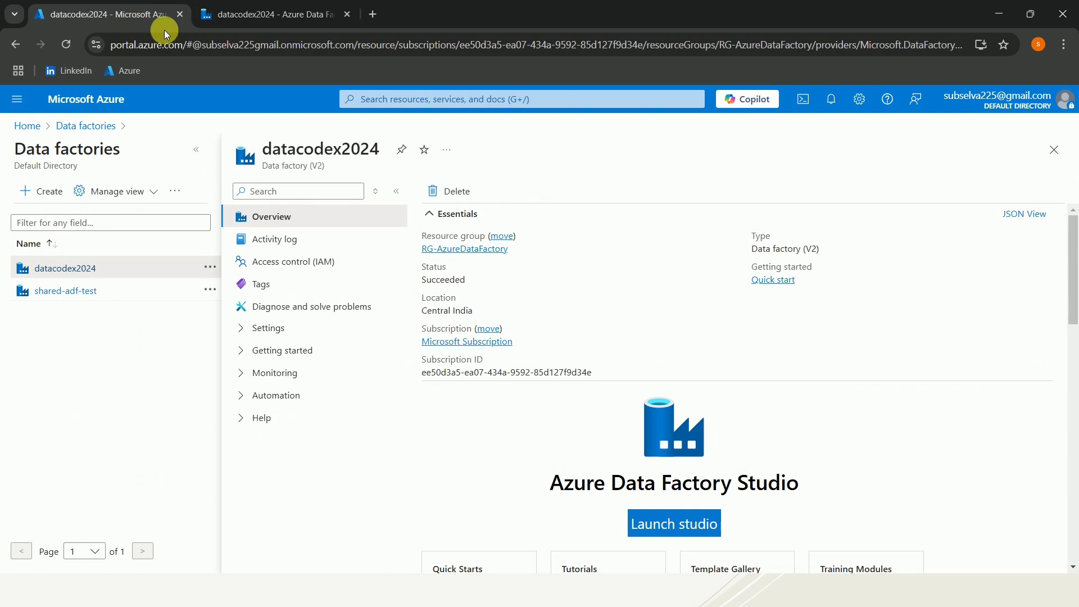
click(103, 109)
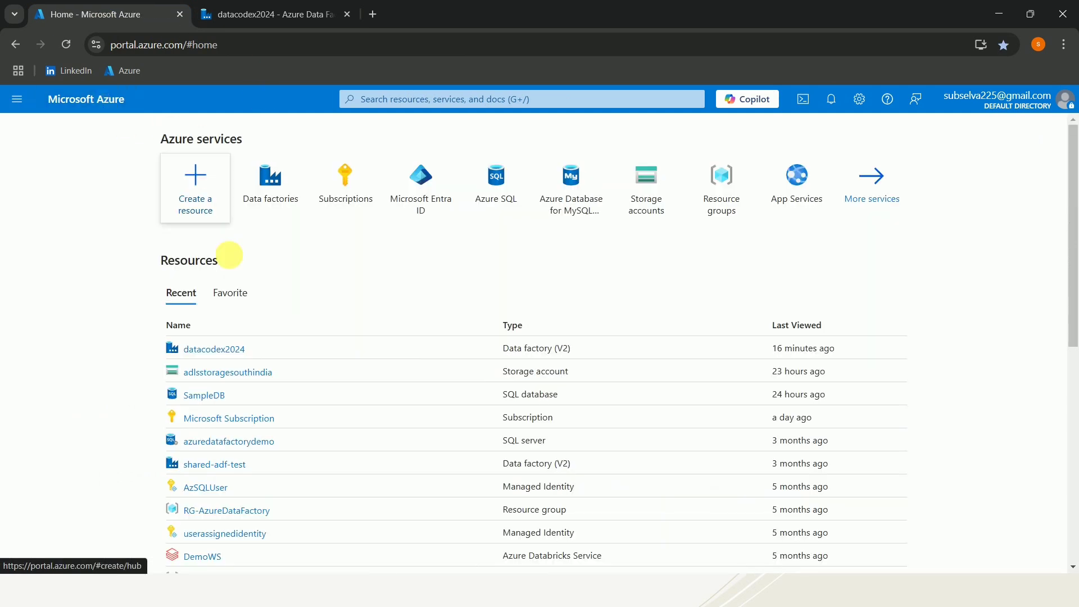
click(216, 372)
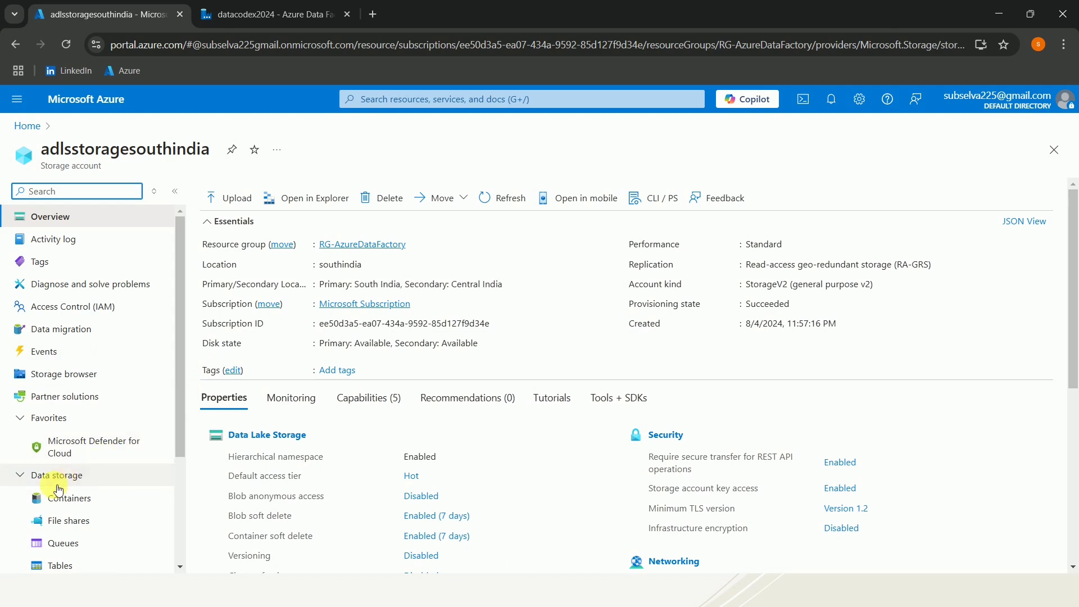
click(68, 504)
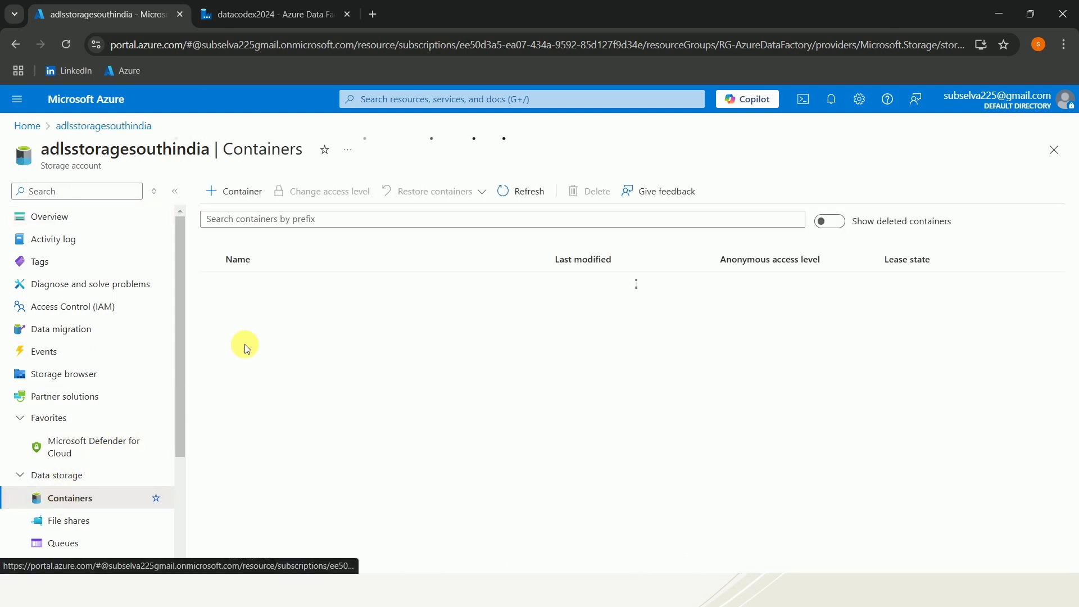
click(254, 307)
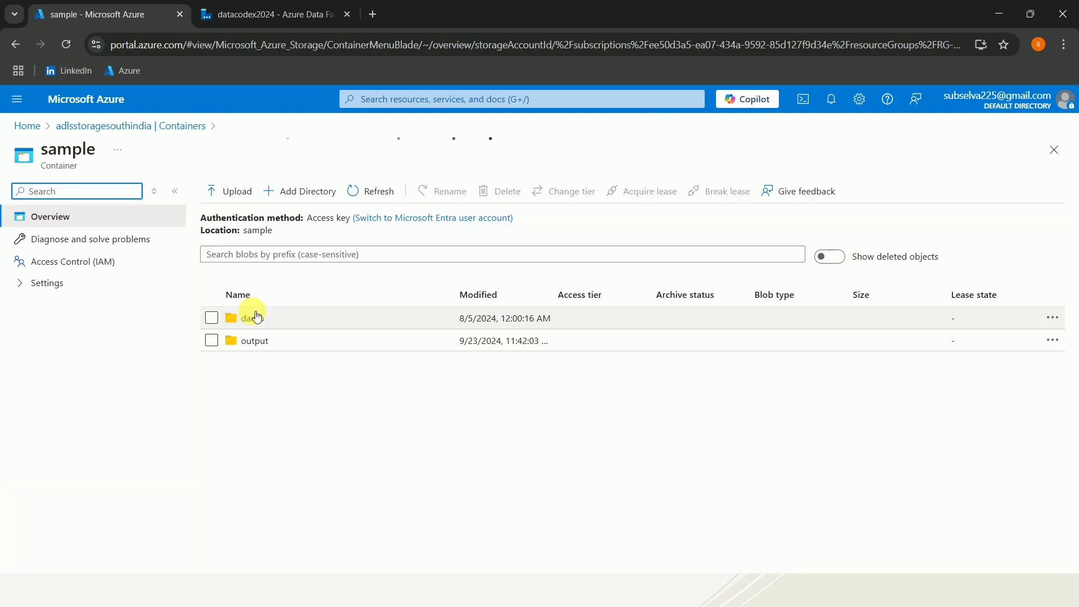
click(272, 350)
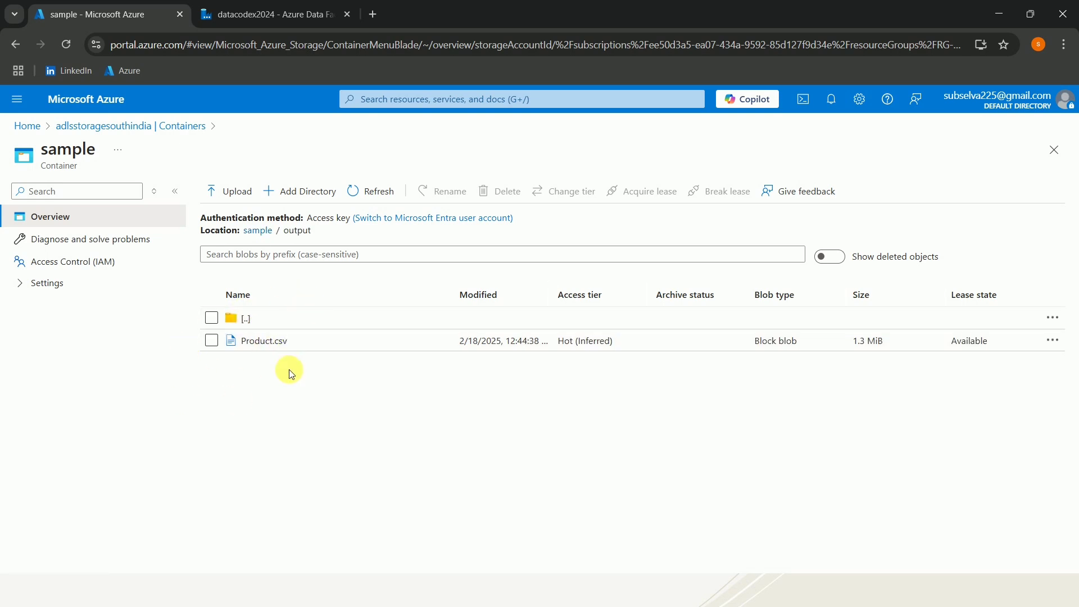
- Return to PL_Exec_pip_demo in Data Factory and review the Execute Pipeline activity's settings and the pipeline's run output
click(276, 11)
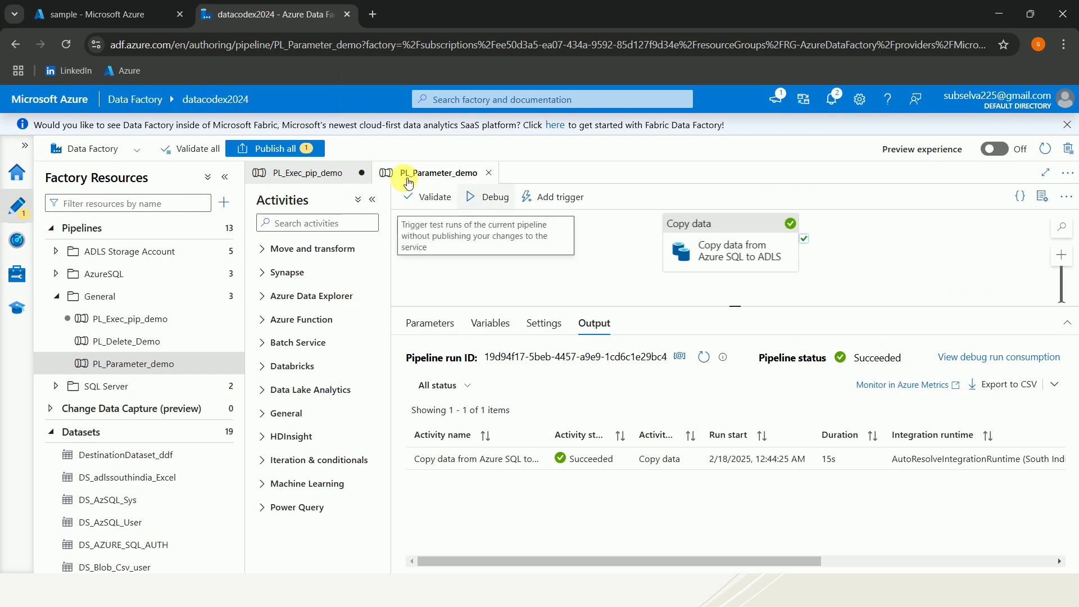
click(319, 171)
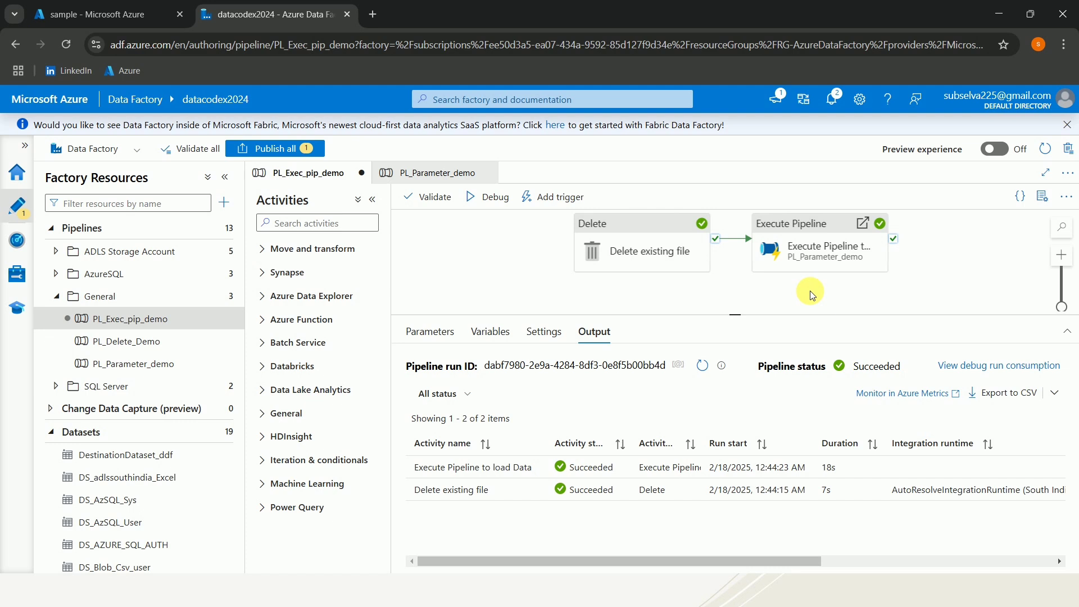
click(819, 227)
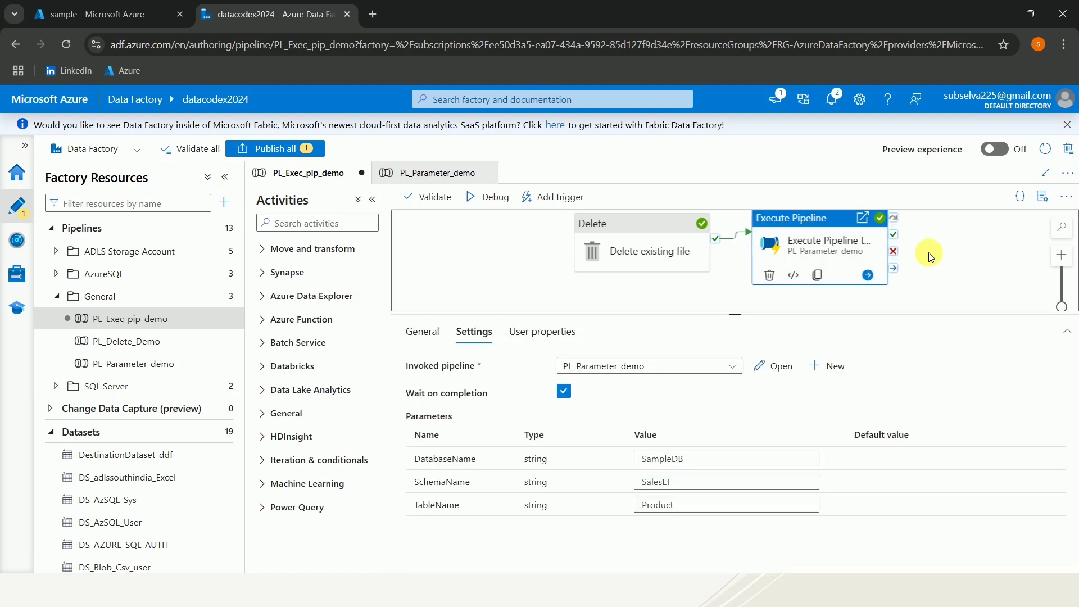
drag(927, 256, 746, 271)
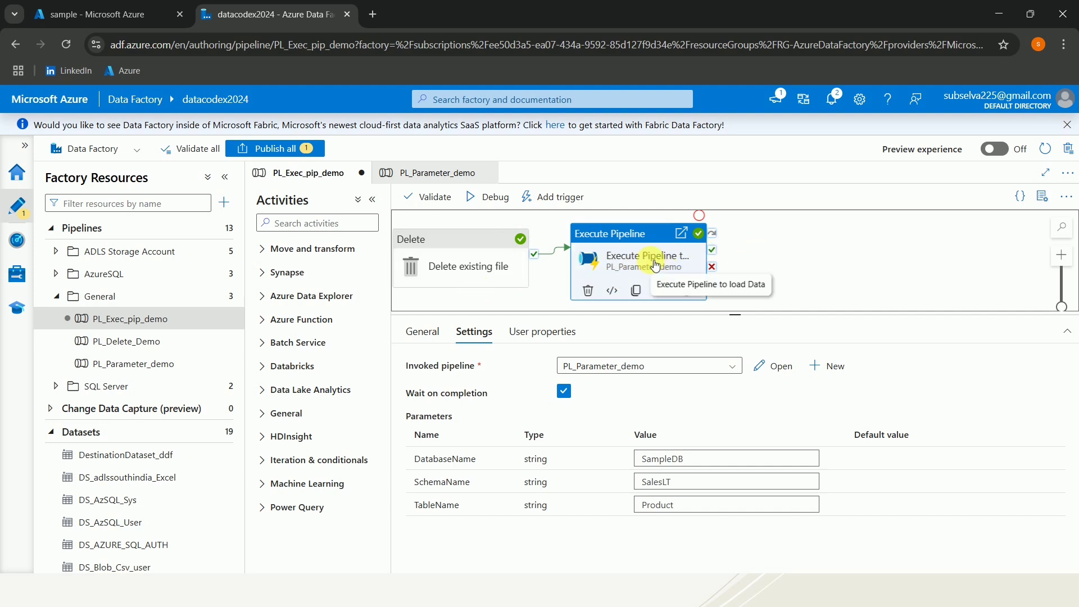
click(817, 268)
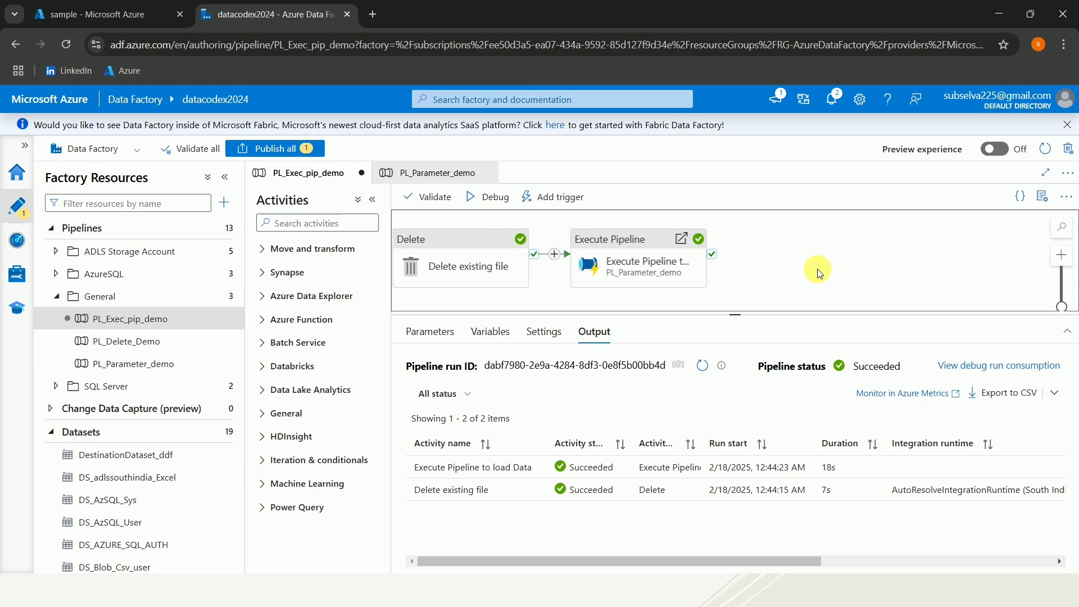